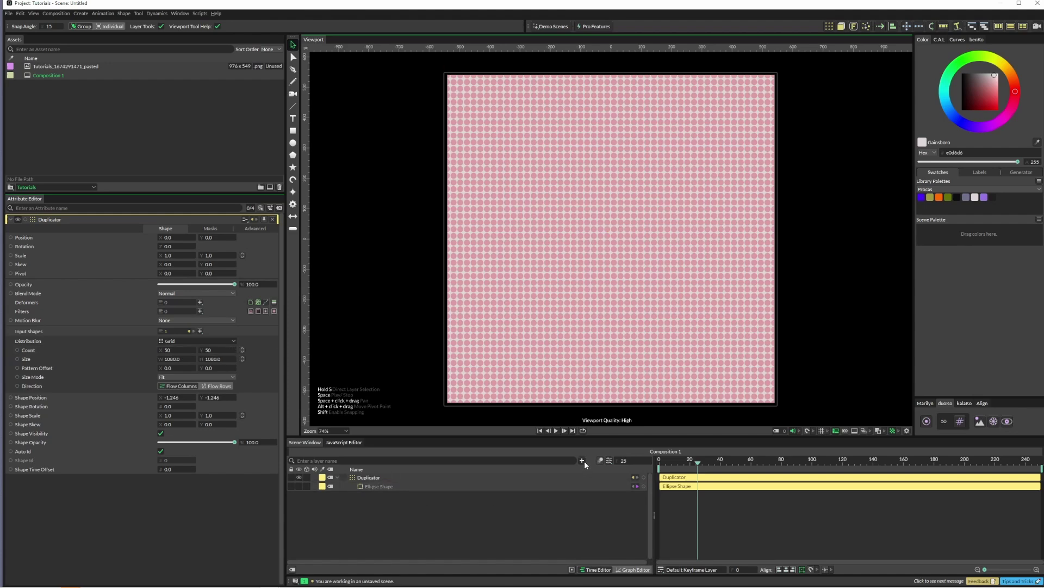
# Step: Add an Image Sampler layer to the scene via the 'image' search
pyautogui.click(584, 461)
pyautogui.write('image')
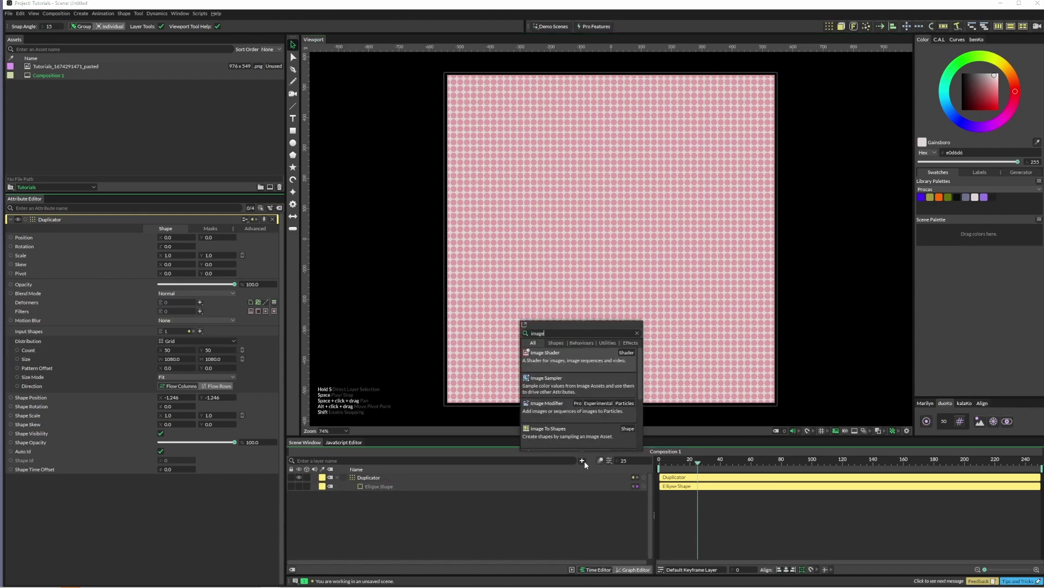
pyautogui.press('Down')
pyautogui.press('Return')
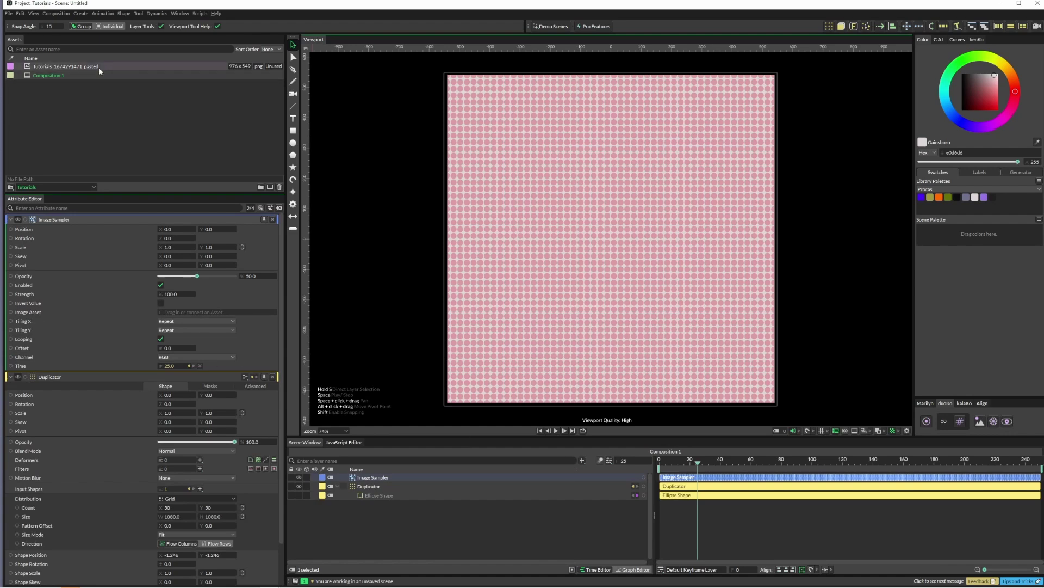
# Step: Assign the pasted portrait PNG as the sampler's Image Asset and start linking it to the ellipse
pyautogui.moveTo(65, 67); pyautogui.dragTo(207, 314)
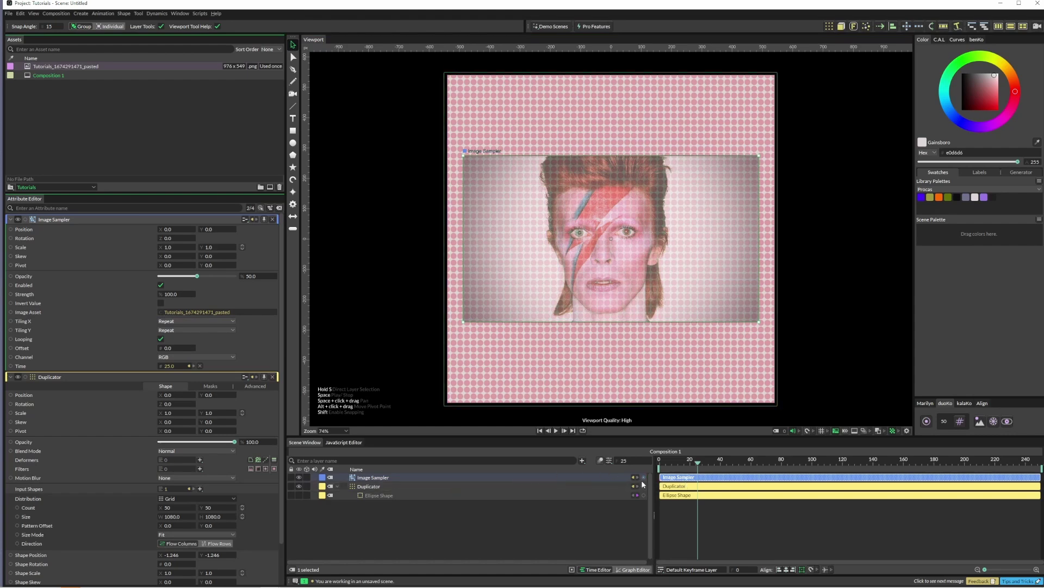
pyautogui.moveTo(643, 478); pyautogui.dragTo(459, 481)
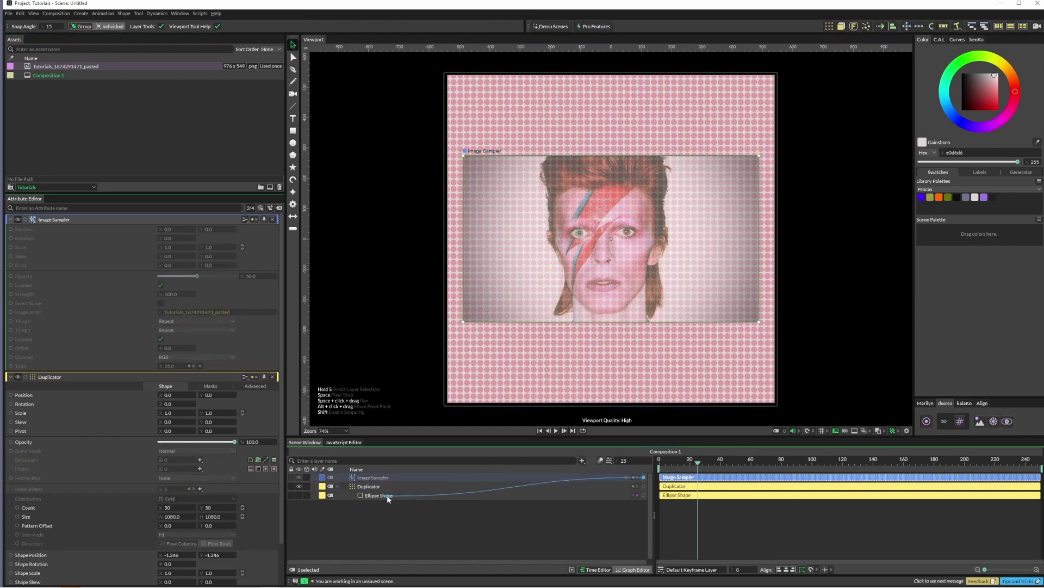
pyautogui.moveTo(386, 499); pyautogui.dragTo(386, 497)
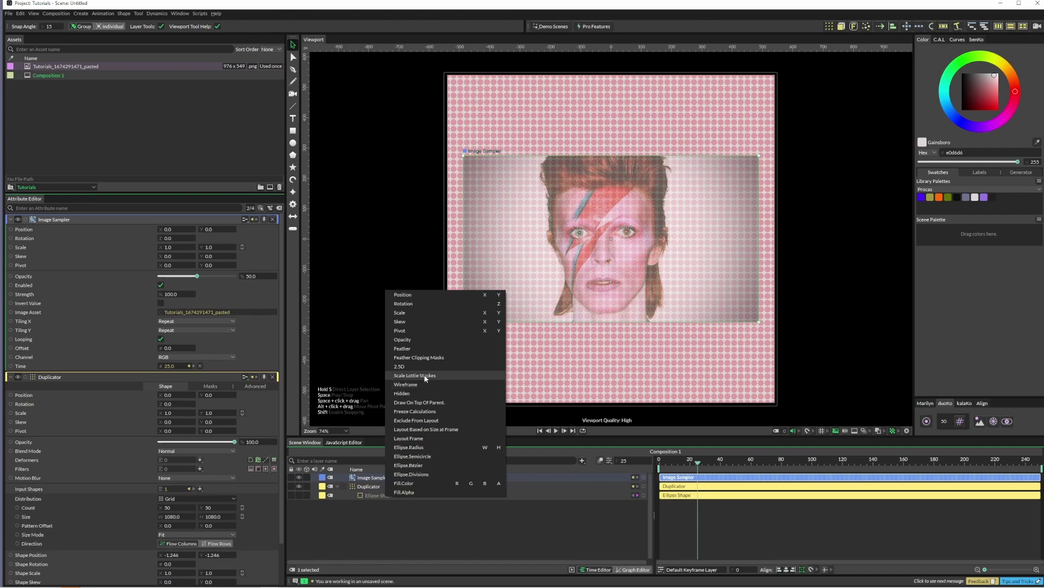
# Step: Drive Ellipse Fill.Color from the Image Sampler, scale the sampler to 2.01, and hide it
pyautogui.click(417, 484)
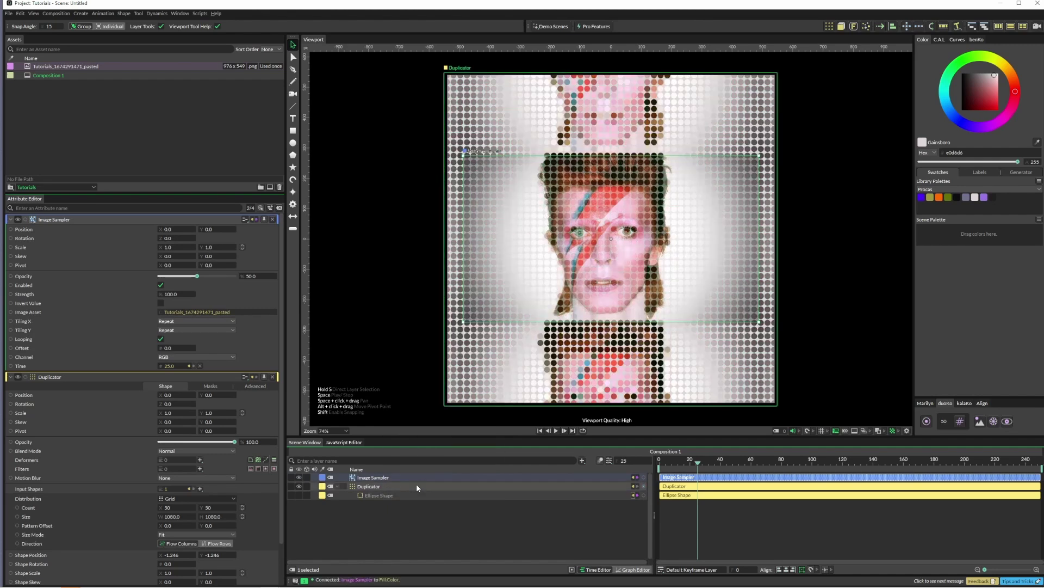
pyautogui.click(378, 478)
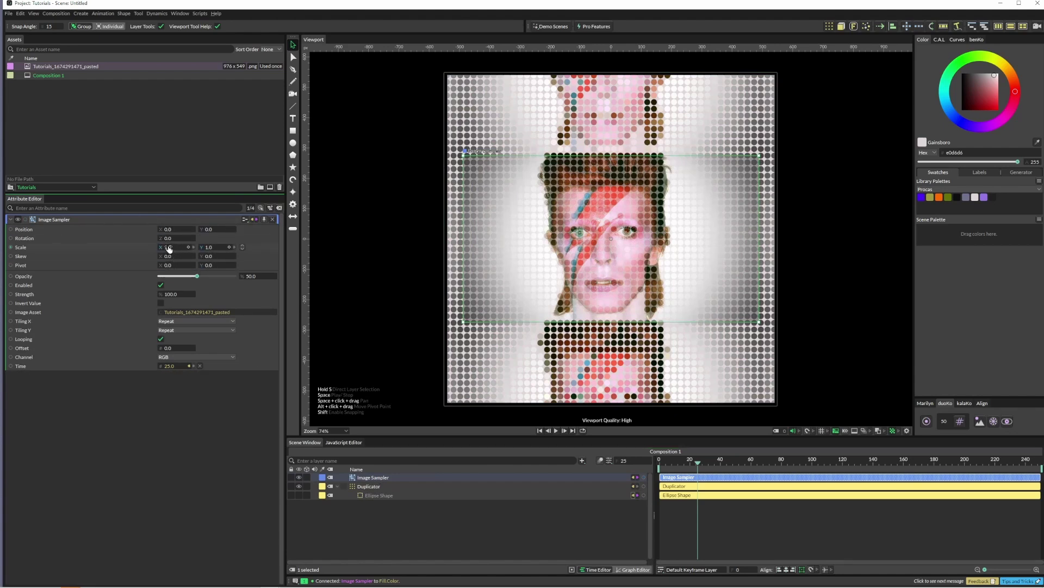
pyautogui.moveTo(169, 249); pyautogui.dragTo(211, 247)
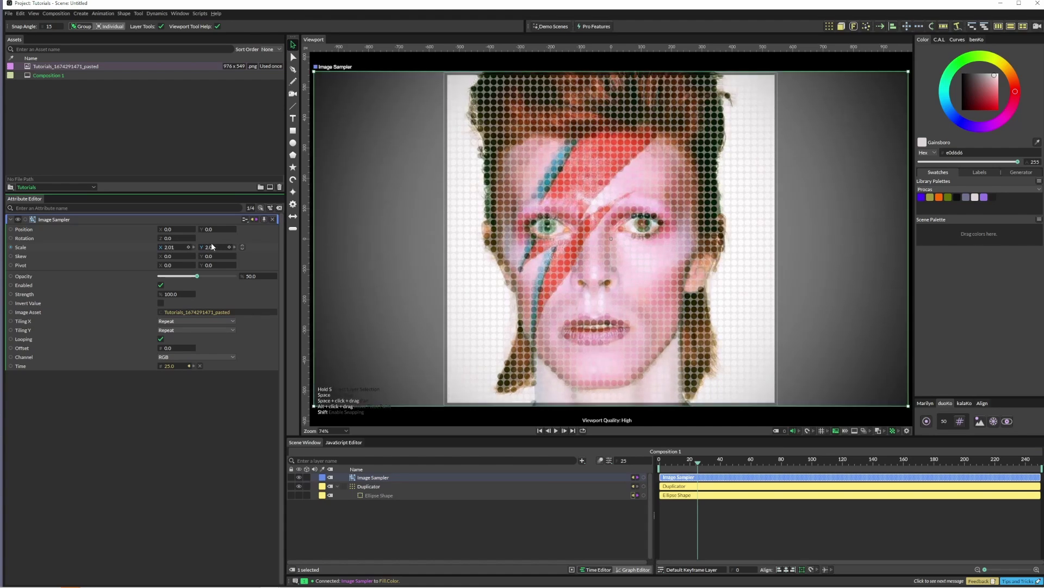
pyautogui.click(299, 477)
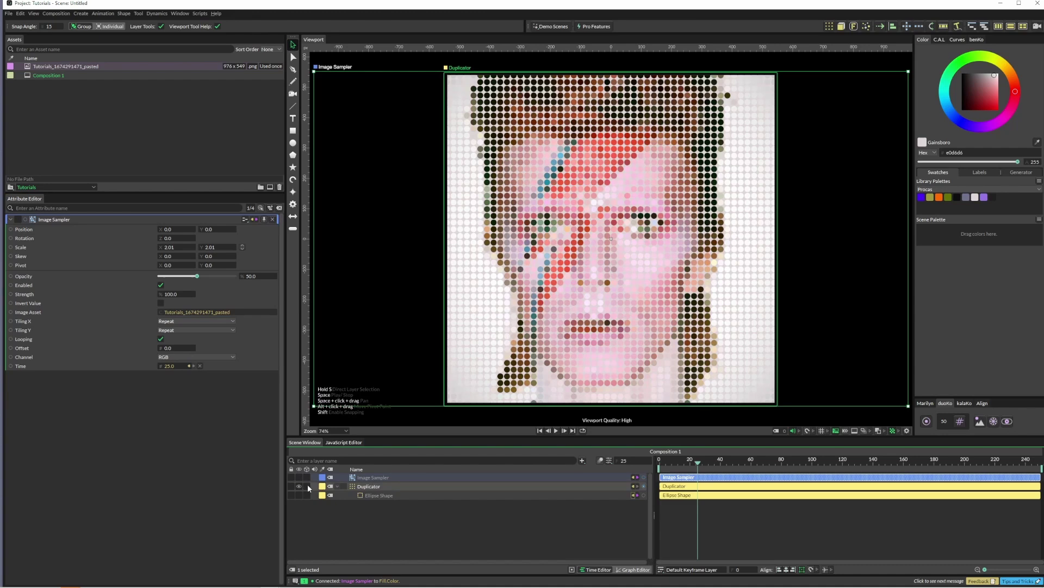
pyautogui.click(409, 537)
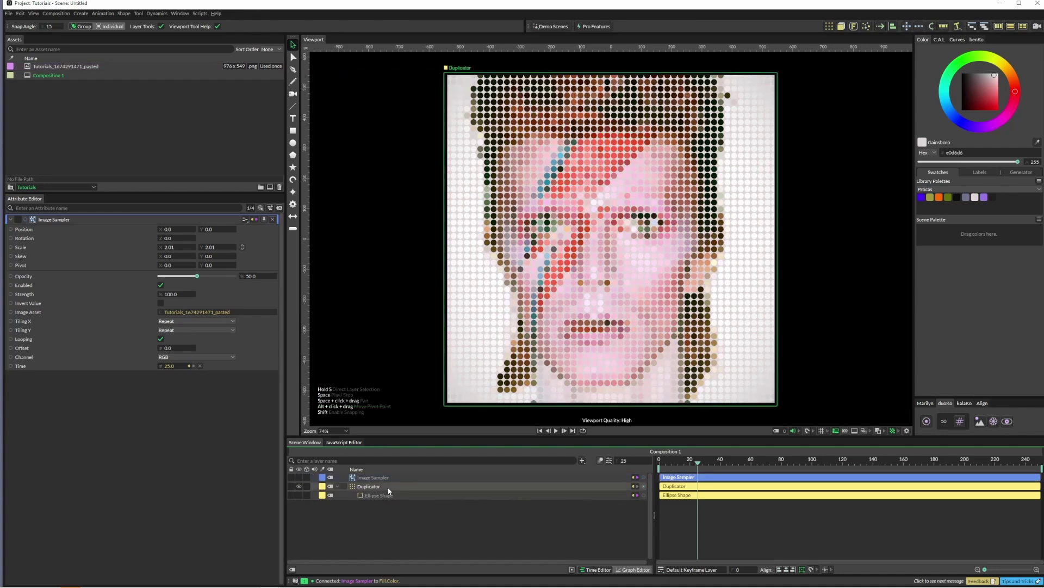
pyautogui.click(373, 486)
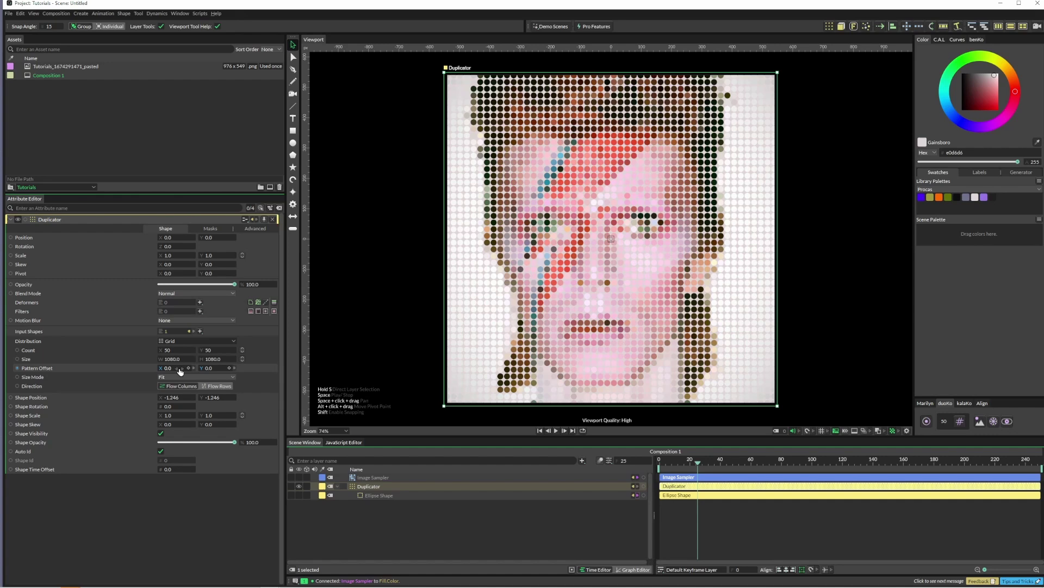
pyautogui.rightClick(117, 399)
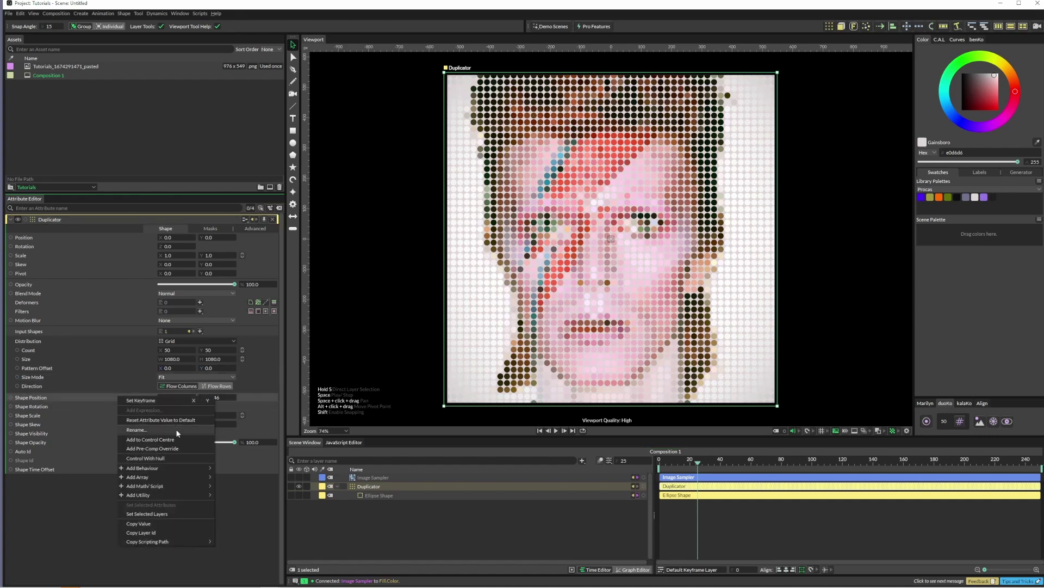
pyautogui.moveTo(165, 470)
pyautogui.click(236, 459)
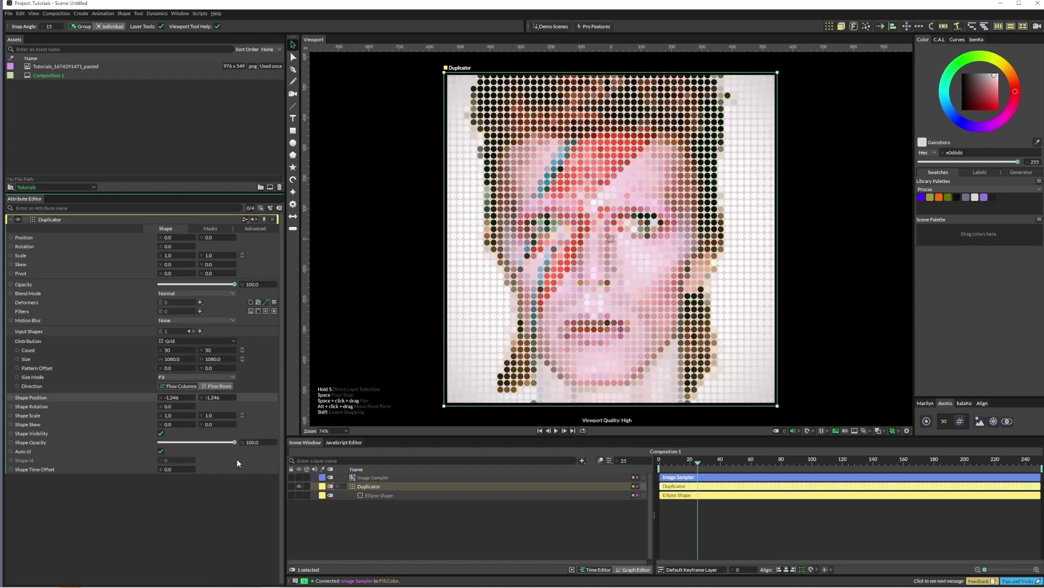
pyautogui.click(381, 495)
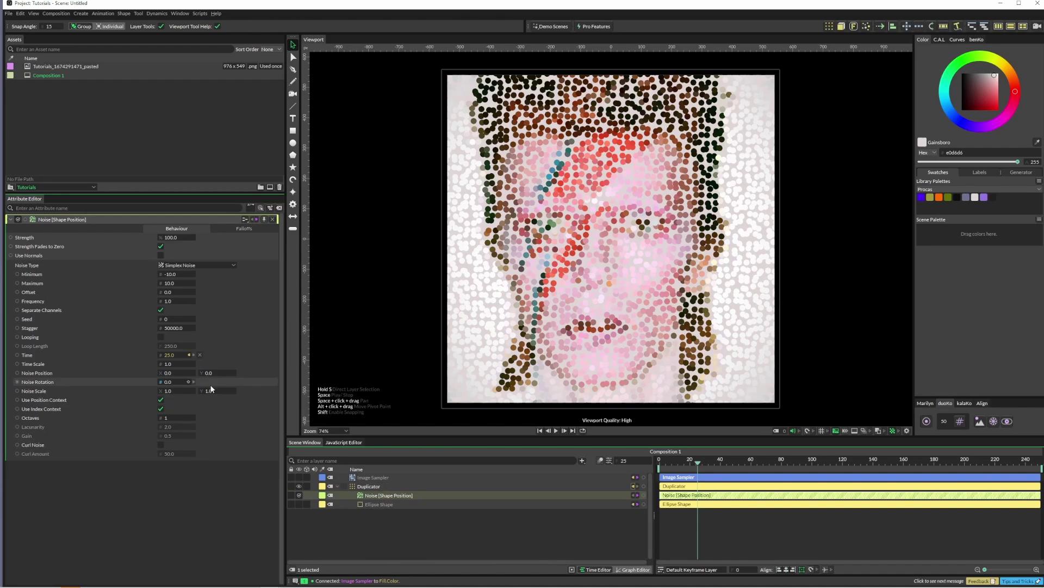
pyautogui.moveTo(173, 238); pyautogui.dragTo(410, 251)
pyautogui.moveTo(189, 274)
pyautogui.mouseDown()
pyautogui.moveTo(200, 275)
pyautogui.moveTo(190, 283)
pyautogui.mouseUp()
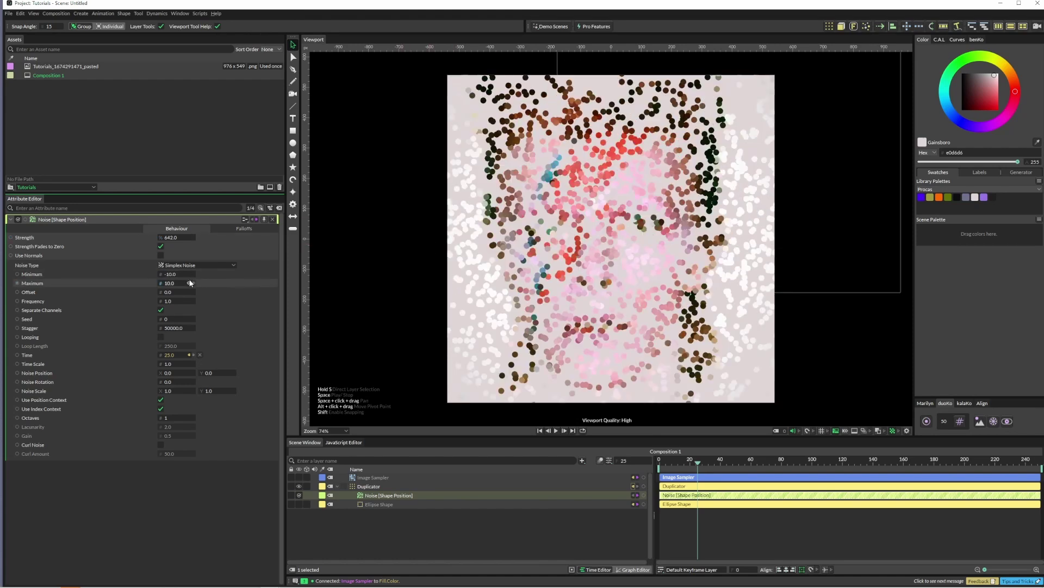
pyautogui.click(393, 495)
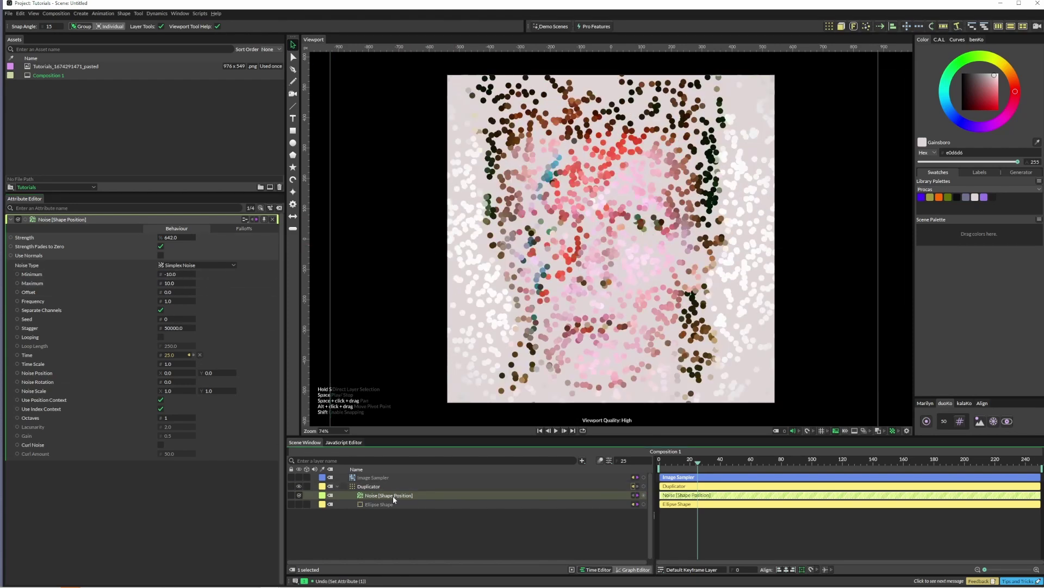
pyautogui.press('Delete')
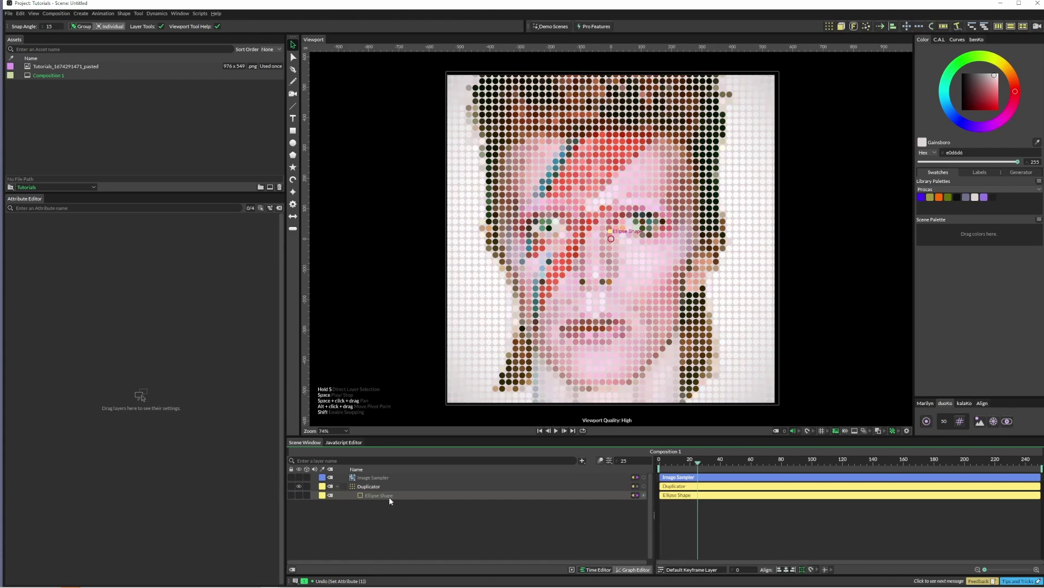
# Step: Add a Sub-Mesh deformer to the Duplicator
pyautogui.click(374, 486)
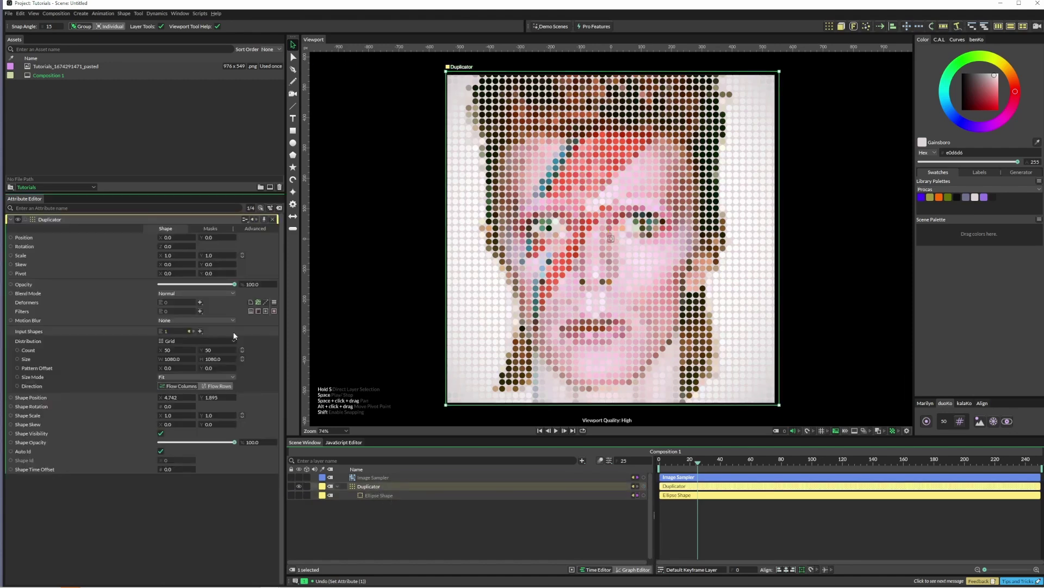
pyautogui.click(200, 303)
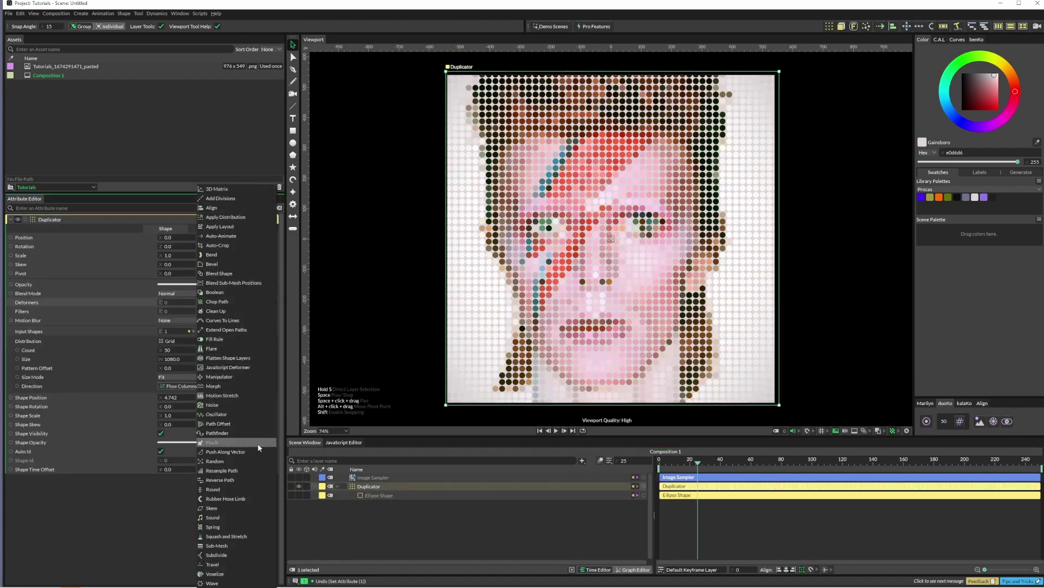
pyautogui.click(240, 543)
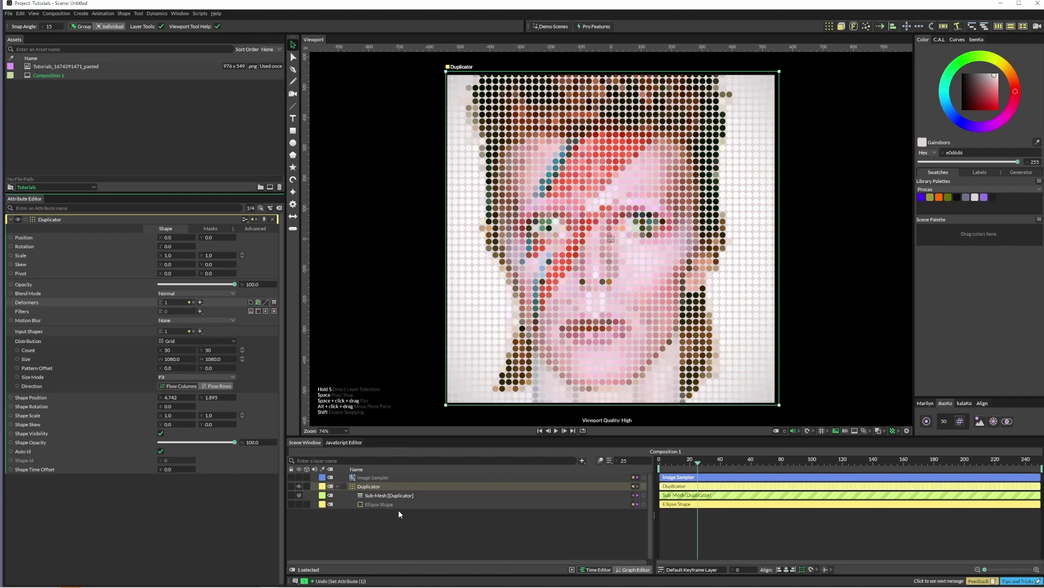
pyautogui.click(399, 497)
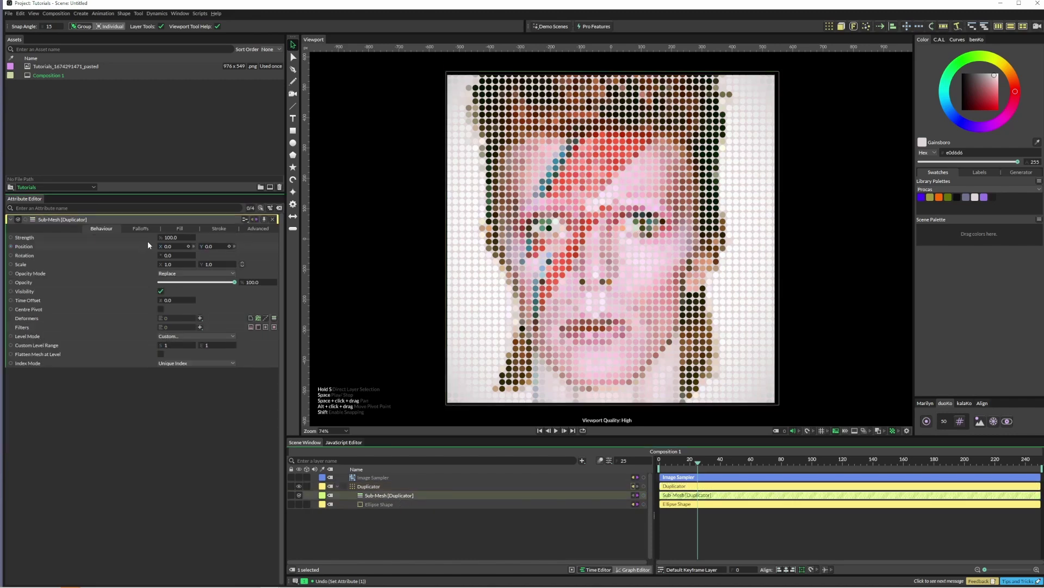
# Step: Add a Noise behaviour to the Sub-Mesh Position and set its strength to 400
pyautogui.rightClick(142, 245)
pyautogui.moveTo(179, 311)
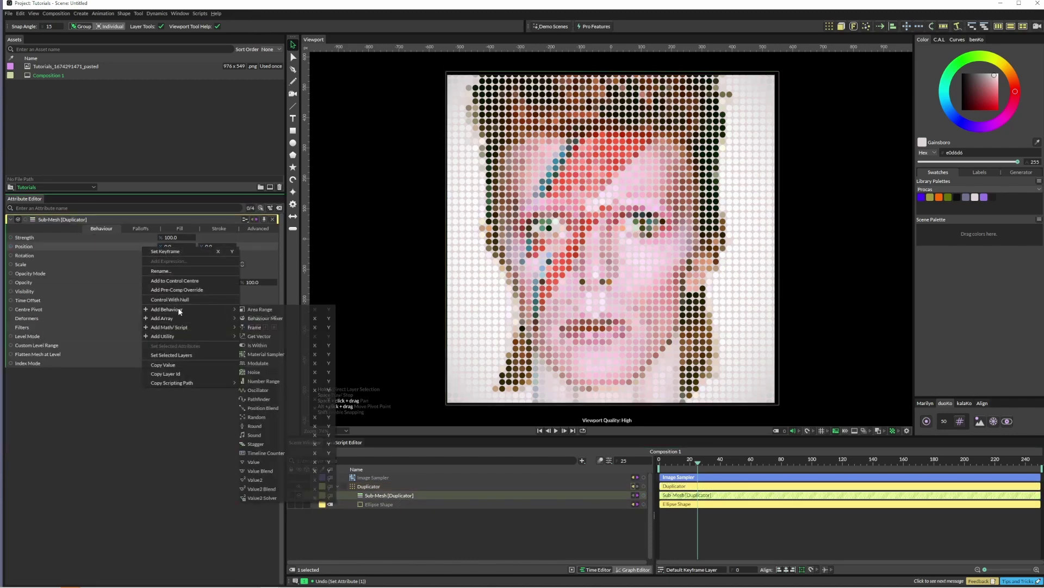
pyautogui.click(256, 373)
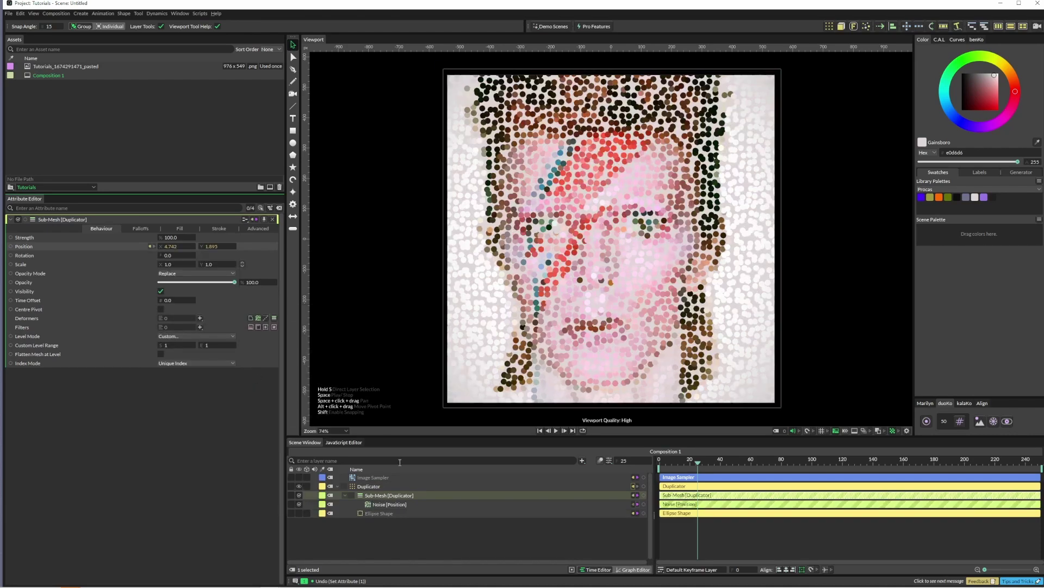
pyautogui.click(377, 503)
pyautogui.moveTo(171, 238); pyautogui.dragTo(487, 254)
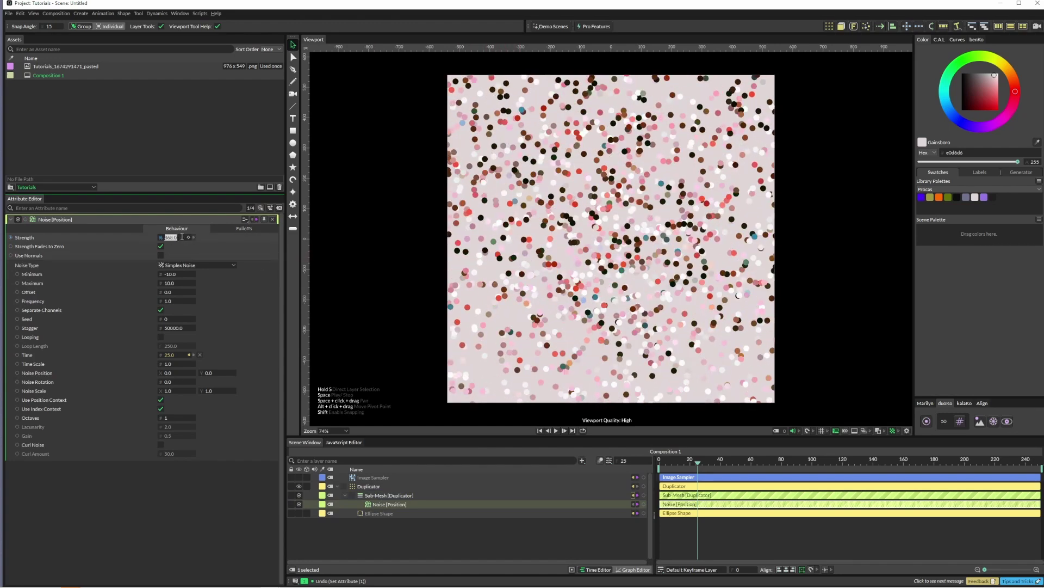
pyautogui.write('0')
pyautogui.press('Return')
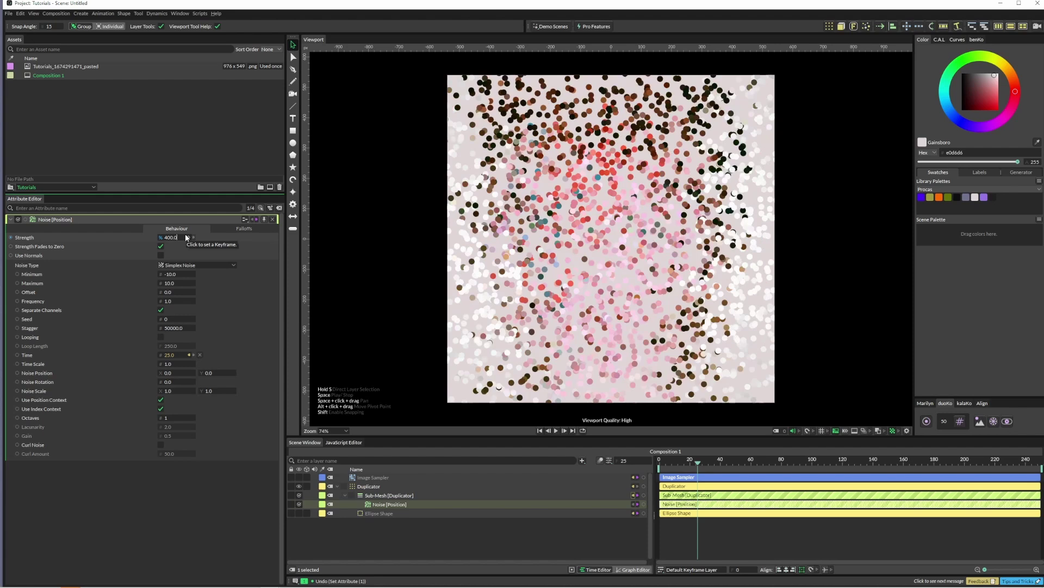
# Step: Add a falloff to the Noise behaviour, place it over the lower right face, and play
pyautogui.click(255, 231)
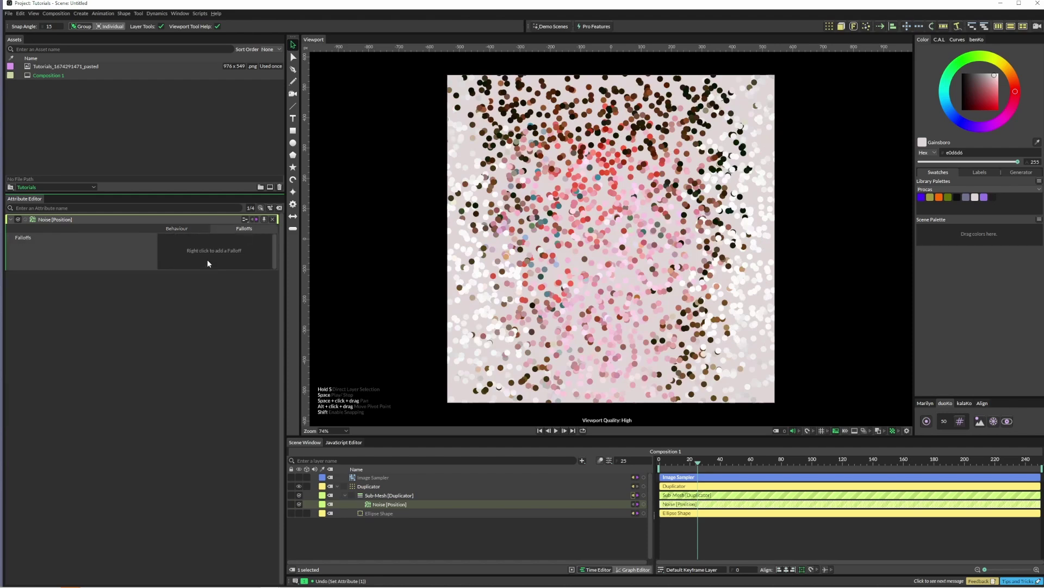
pyautogui.rightClick(208, 260)
pyautogui.moveTo(232, 284)
pyautogui.click(324, 285)
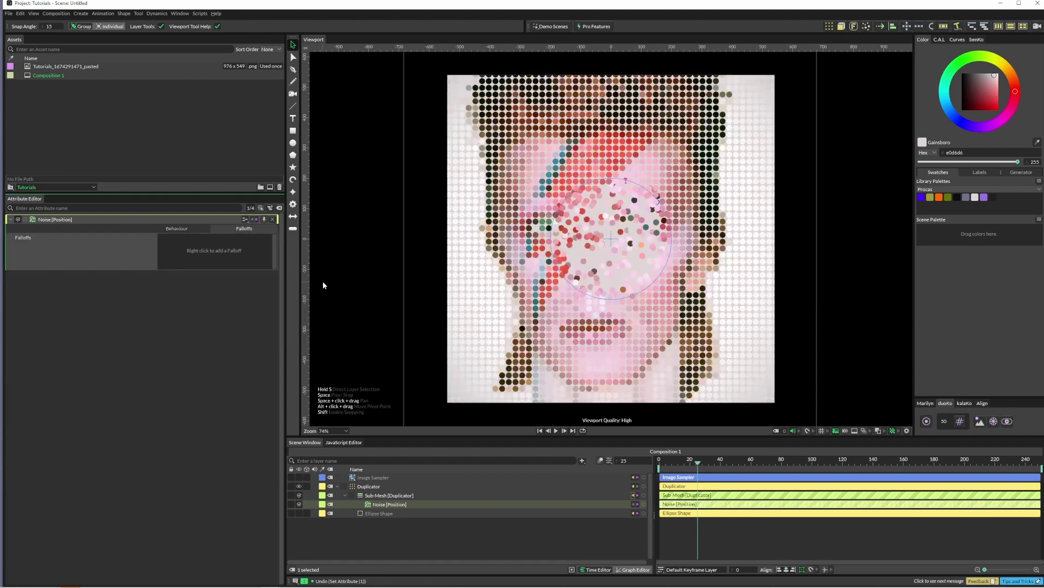
pyautogui.moveTo(560, 330); pyautogui.dragTo(649, 312)
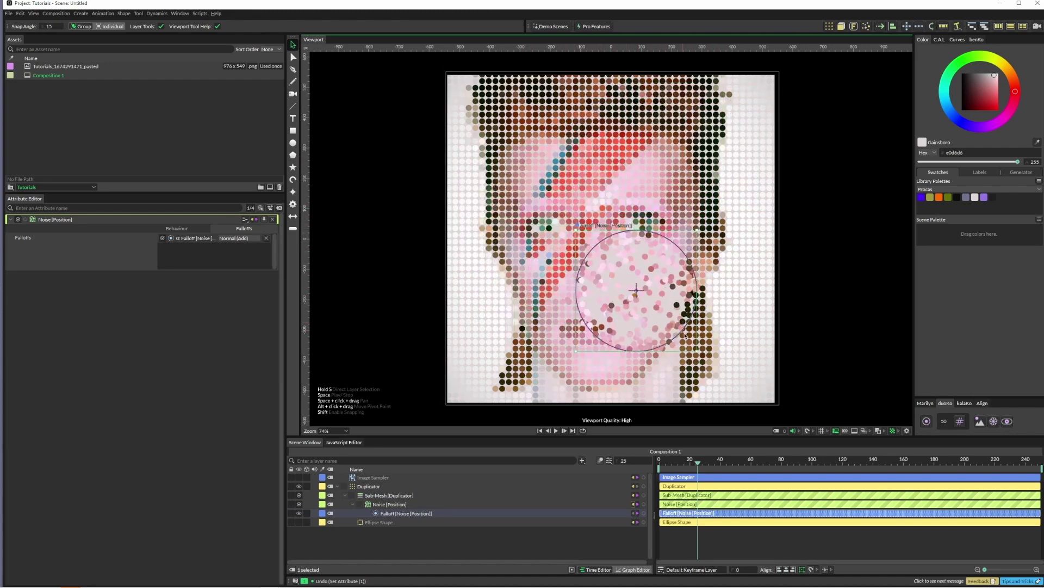
pyautogui.press('space')
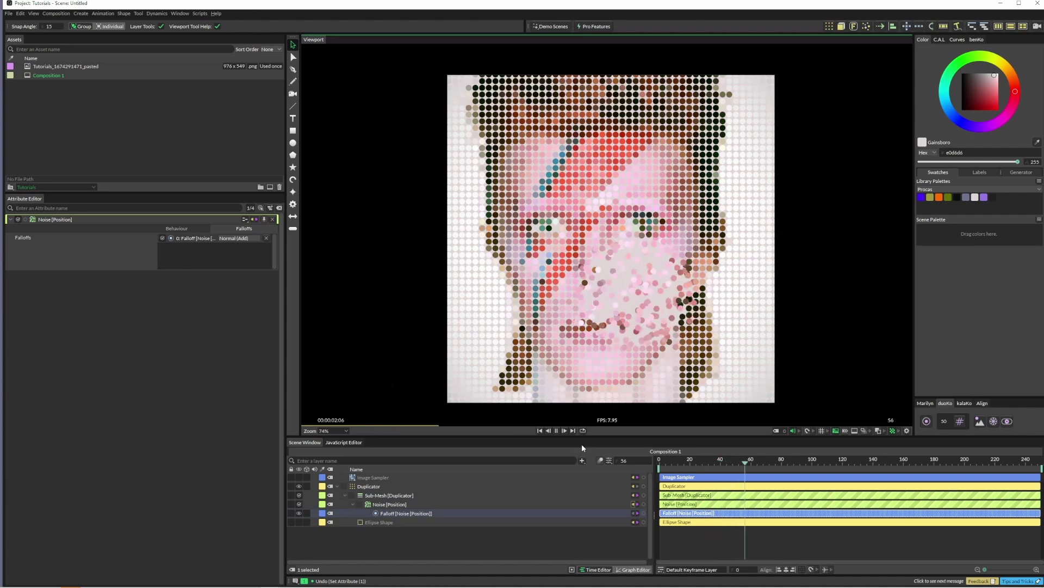
# Step: Switch the Duplicator to proxy preview and play the animation briefly
pyautogui.press('space')
pyautogui.click(769, 400)
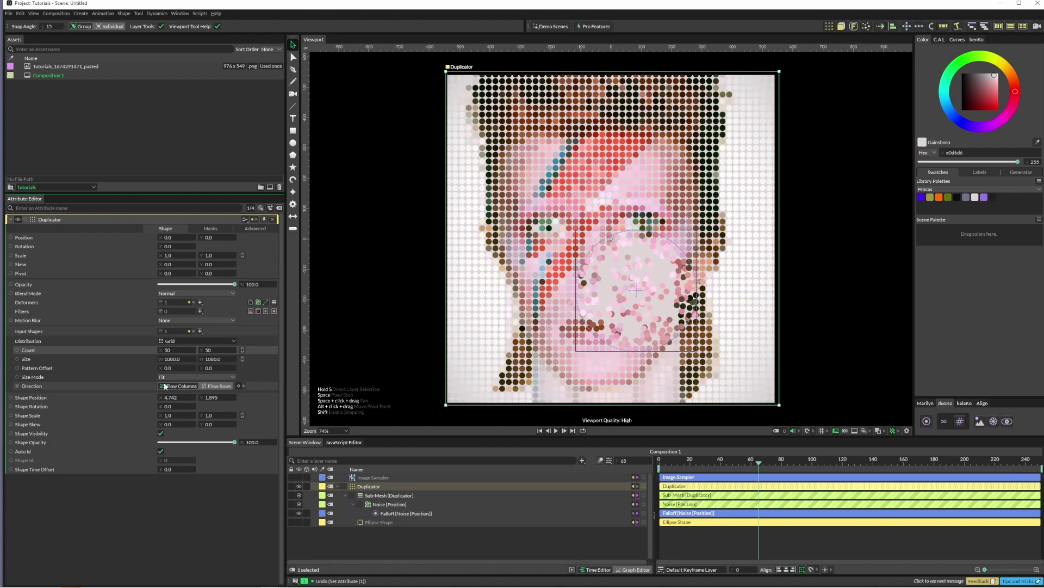
pyautogui.click(961, 422)
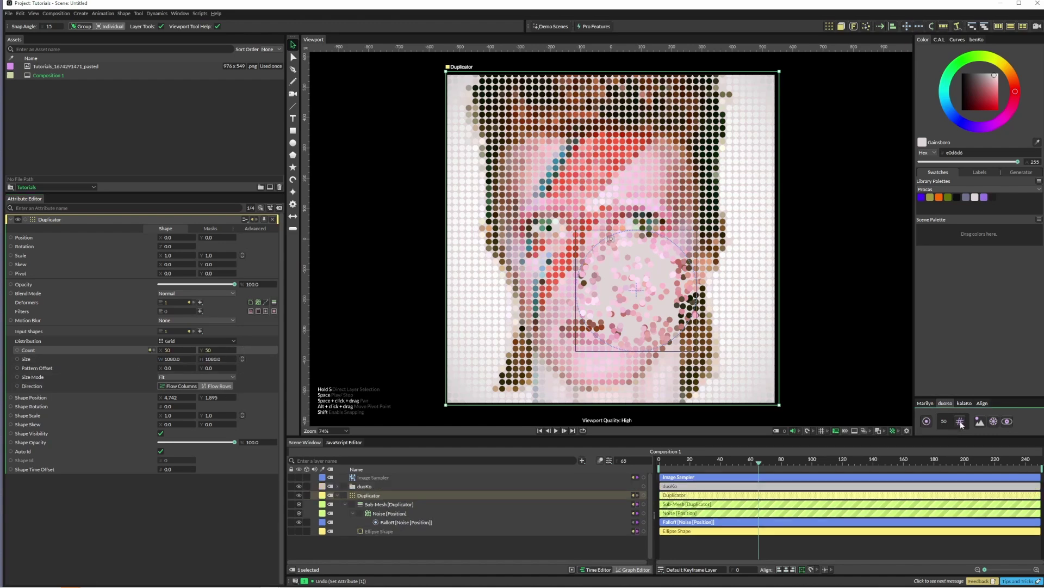
pyautogui.click(926, 422)
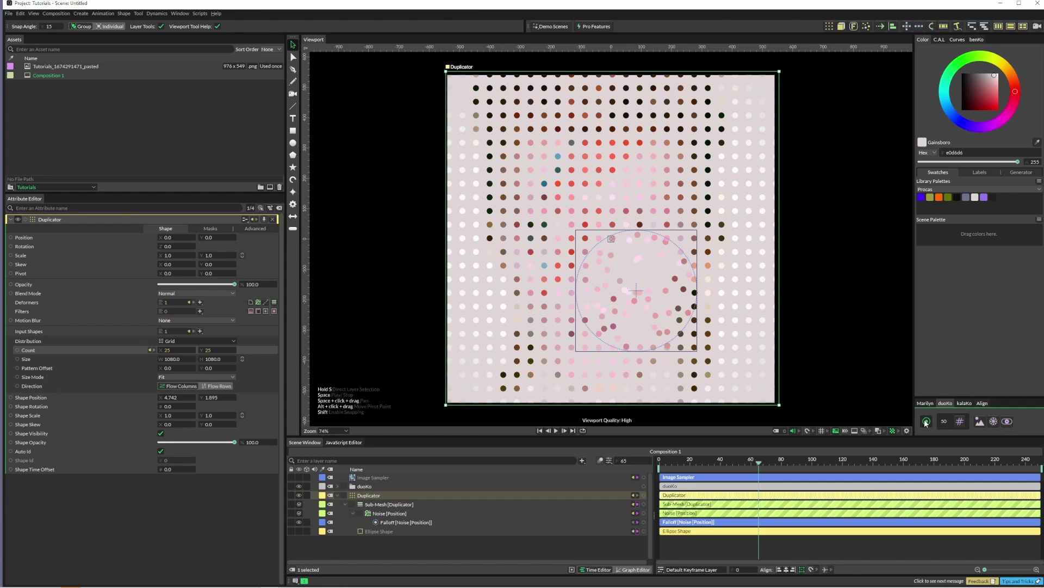
pyautogui.click(383, 286)
pyautogui.press('space')
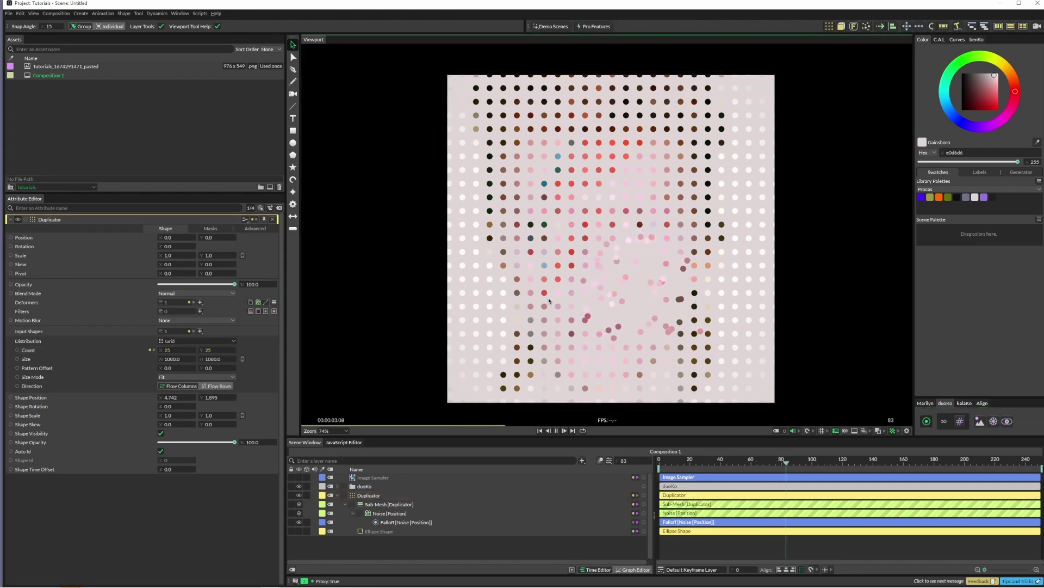
pyautogui.press('space')
# Step: Select the noise falloff and play, then restore the full-density 30×30 grid and stop
pyautogui.click(700, 324)
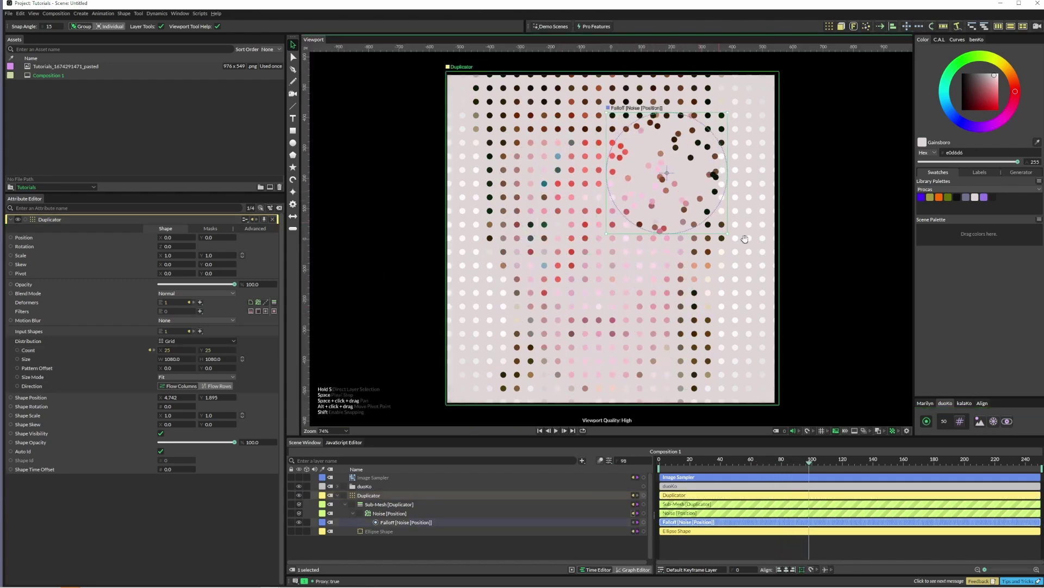
pyautogui.press('space')
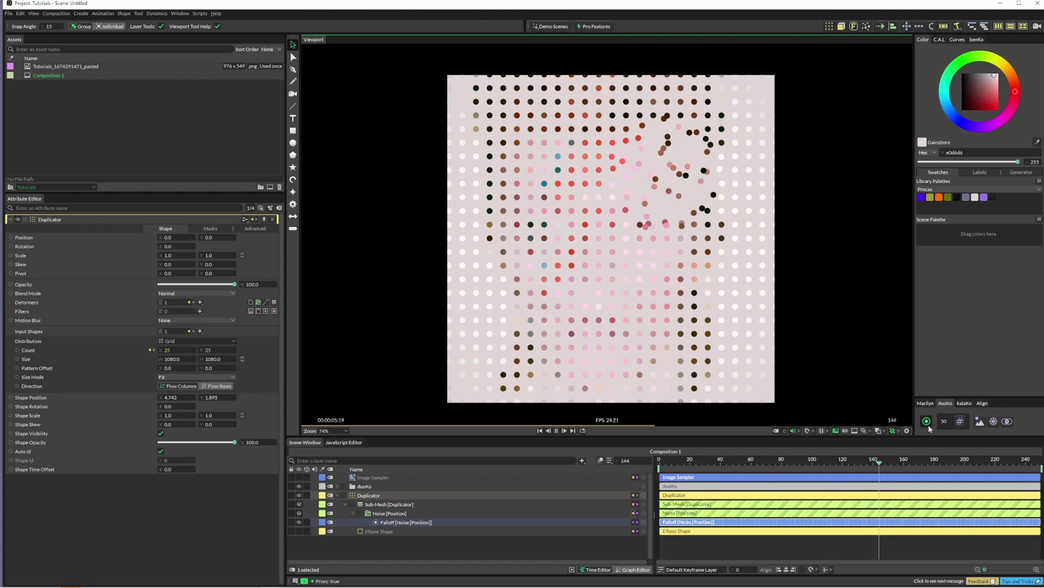
pyautogui.click(927, 422)
pyautogui.click(927, 422)
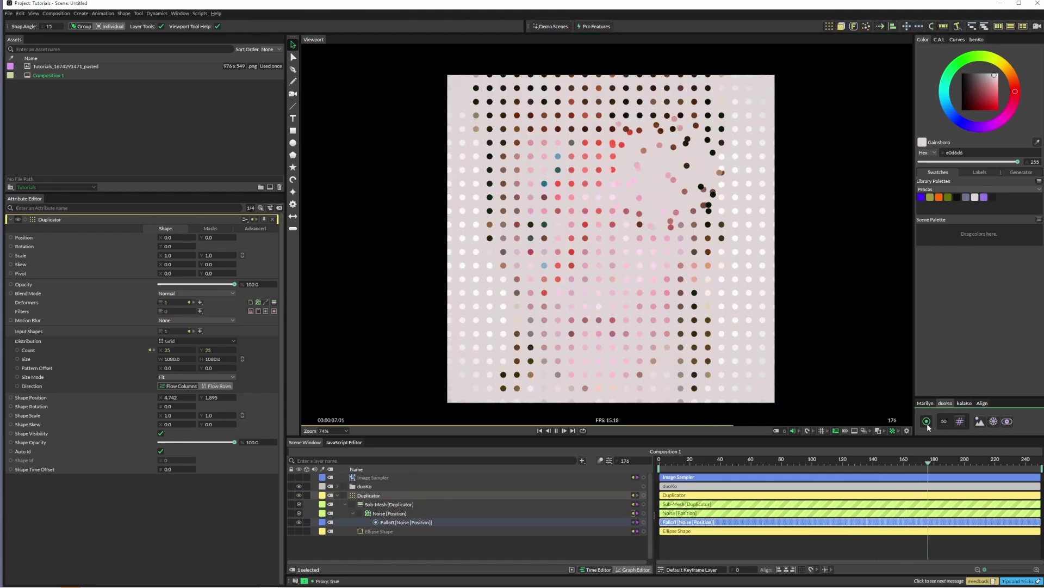
pyautogui.click(927, 422)
pyautogui.click(927, 423)
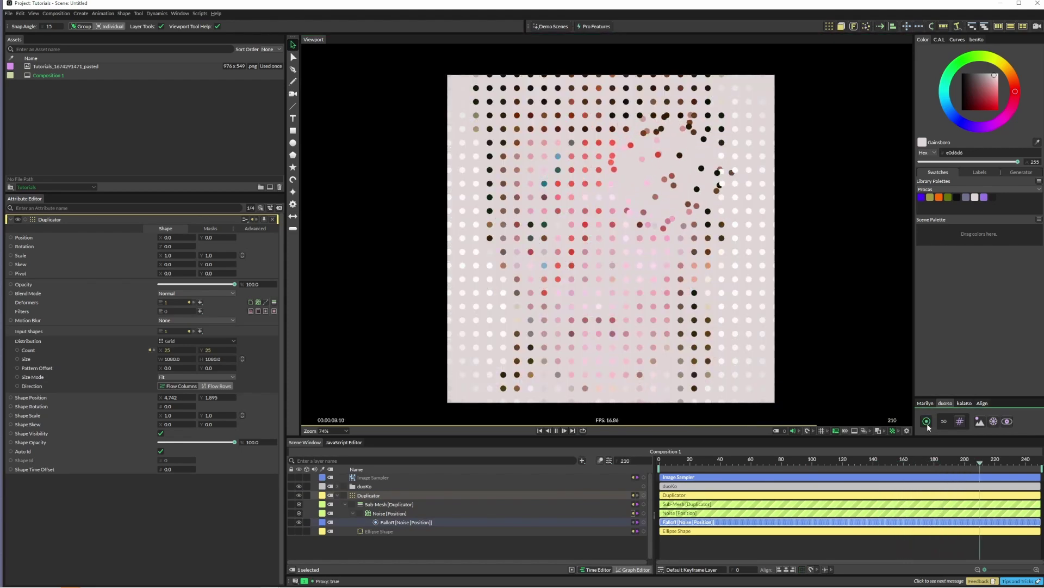
pyautogui.click(927, 423)
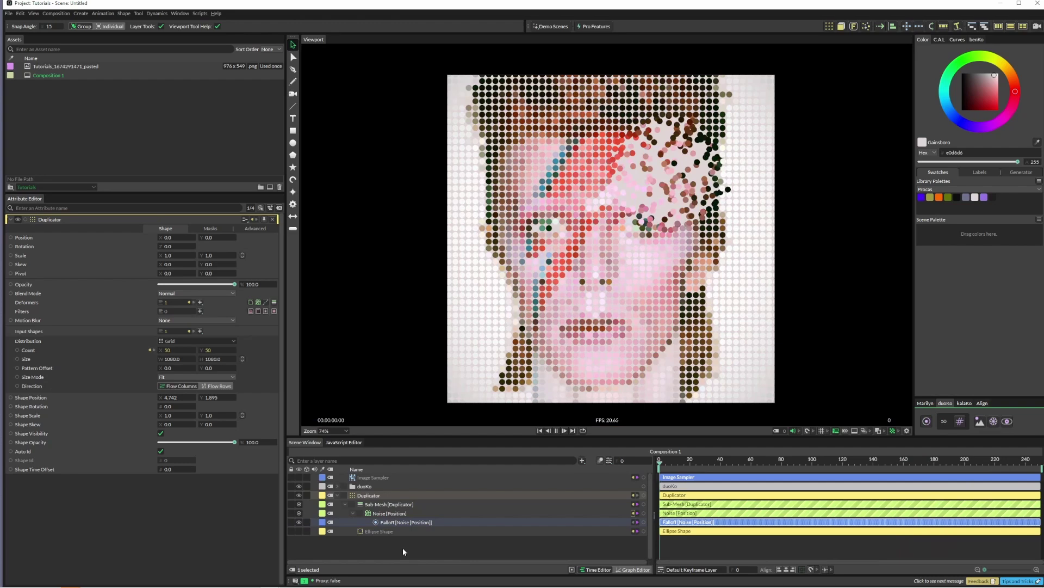
pyautogui.press('space')
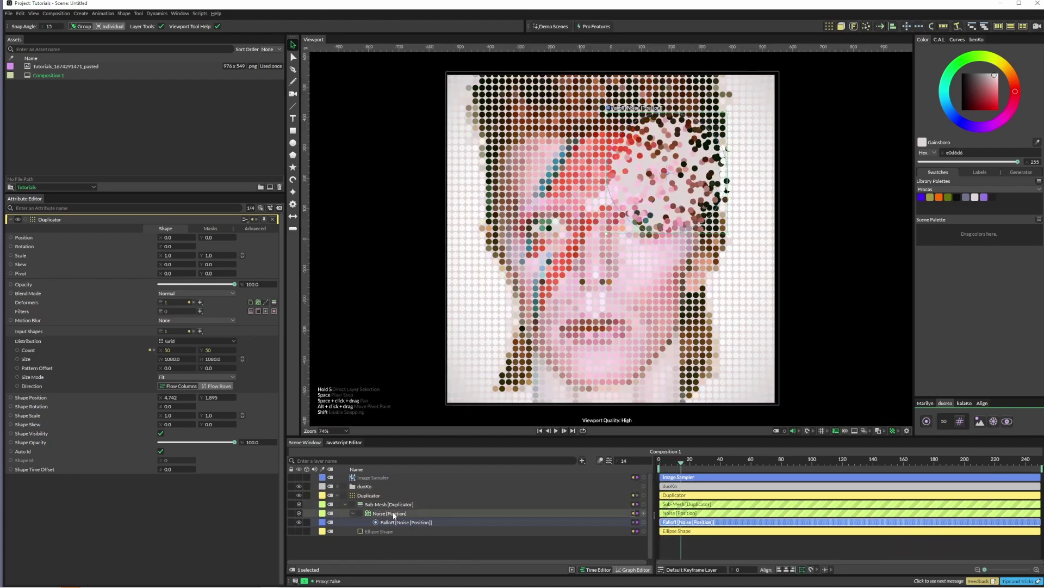
# Step: Connect the Image Sampler to the Sub-Mesh Scale (0.706) and reposition the falloff circle
pyautogui.click(389, 504)
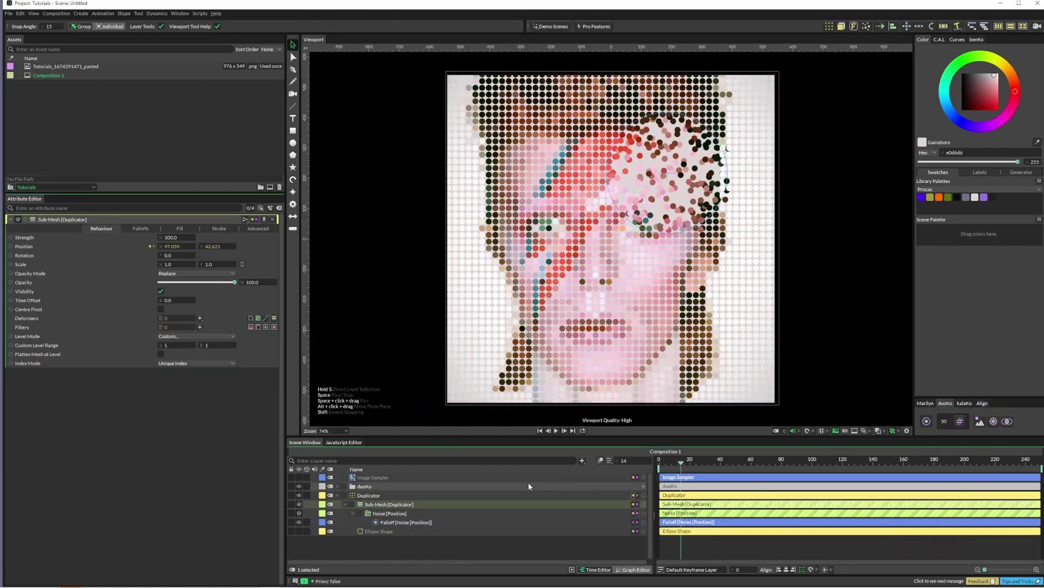
pyautogui.moveTo(645, 477); pyautogui.dragTo(33, 263)
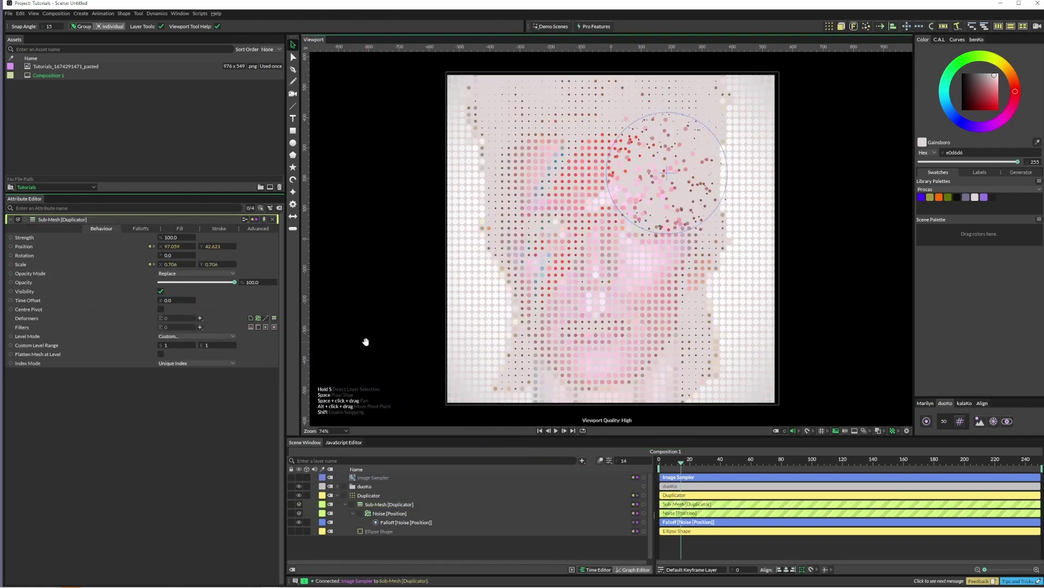
pyautogui.press('space')
pyautogui.press('space')
pyautogui.moveTo(680, 169); pyautogui.dragTo(658, 136)
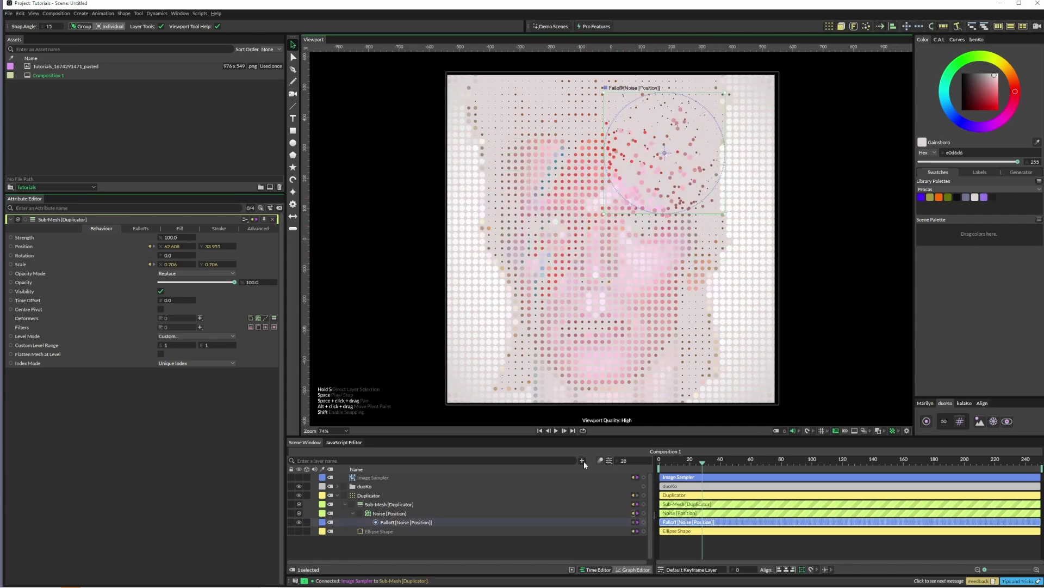
# Step: Add a Number Range layer, wire it to Sub-Mesh Scale, and feed the Image Sampler into its Value
pyautogui.click(582, 461)
pyautogui.write('number')
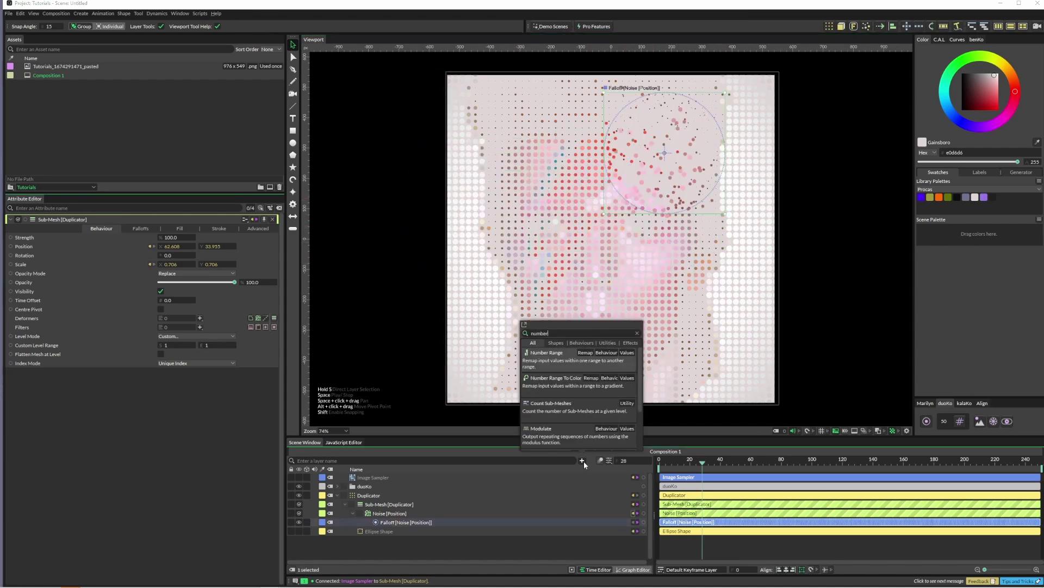
pyautogui.press('Return')
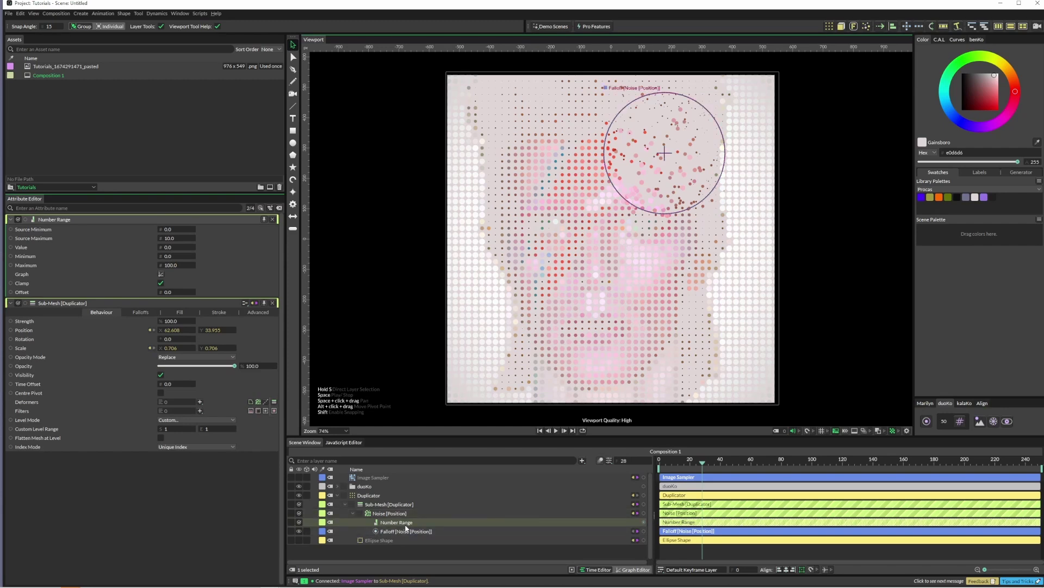
pyautogui.moveTo(644, 521); pyautogui.dragTo(27, 348)
pyautogui.moveTo(87, 353)
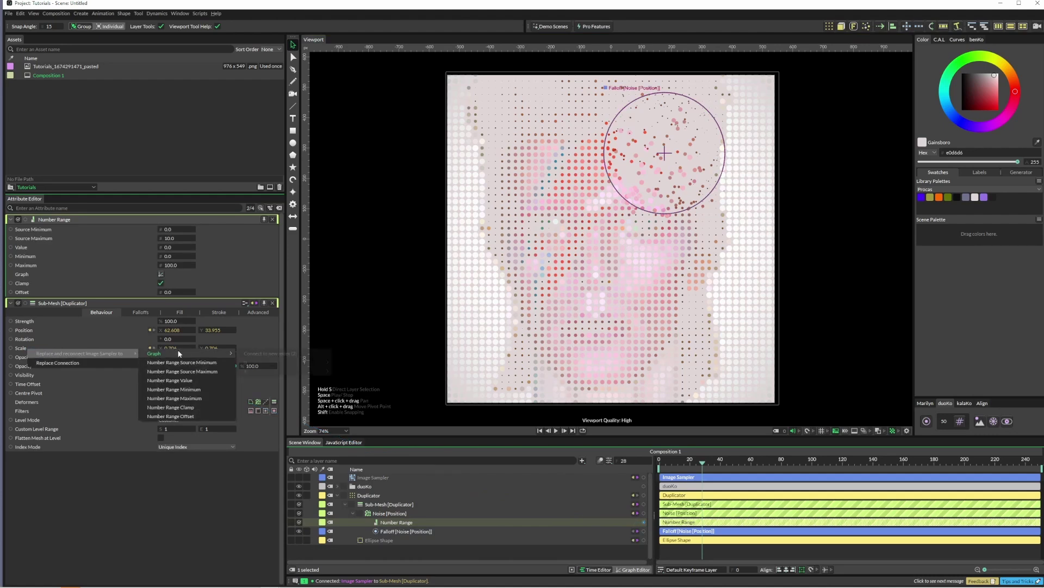
pyautogui.click(181, 381)
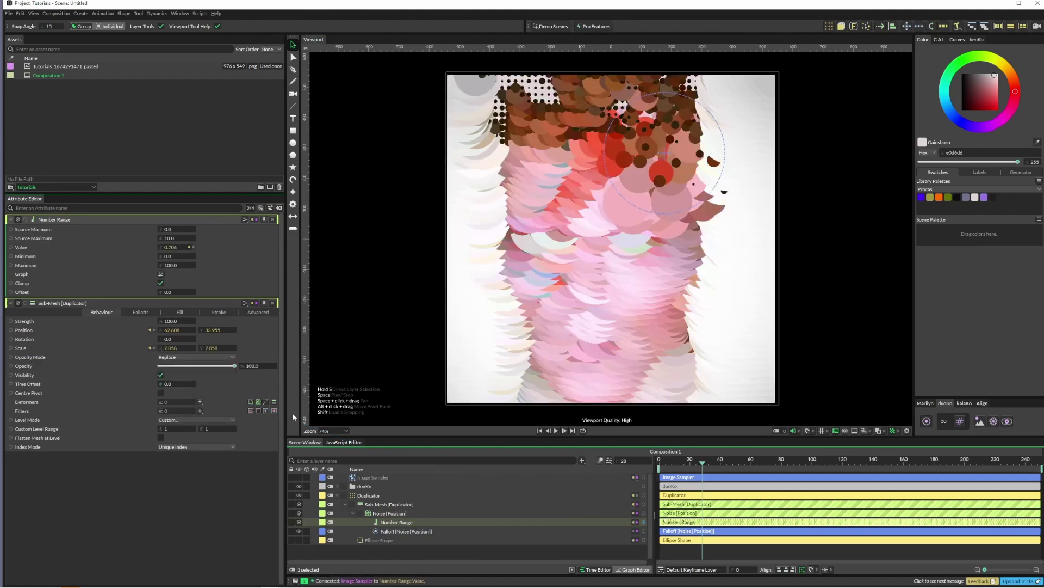
pyautogui.click(399, 522)
# Step: Change the Number Range maximum to 1.0, then to 10.0
pyautogui.click(176, 265)
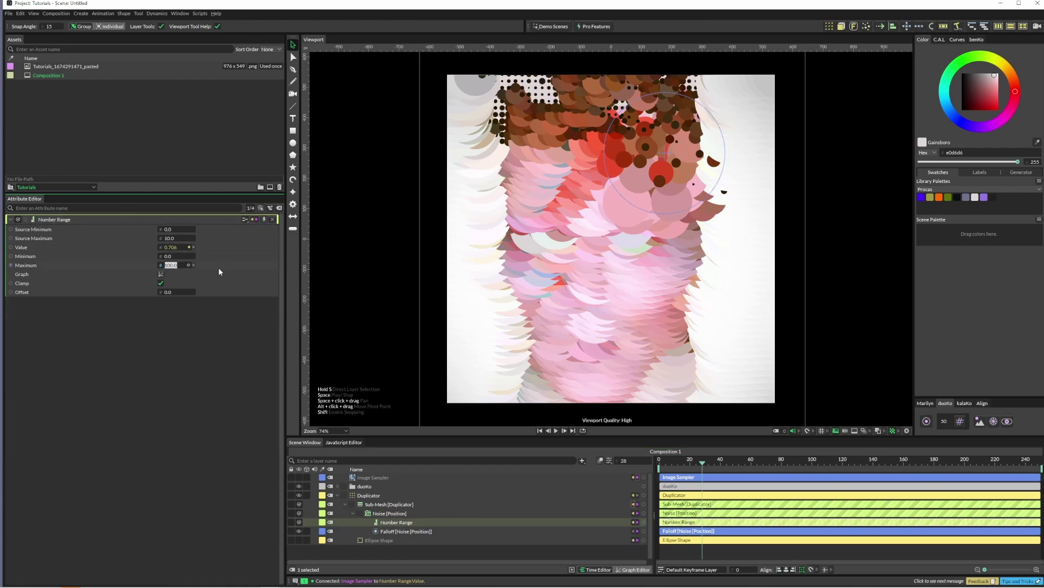
pyautogui.write('1.0')
pyautogui.click(175, 265)
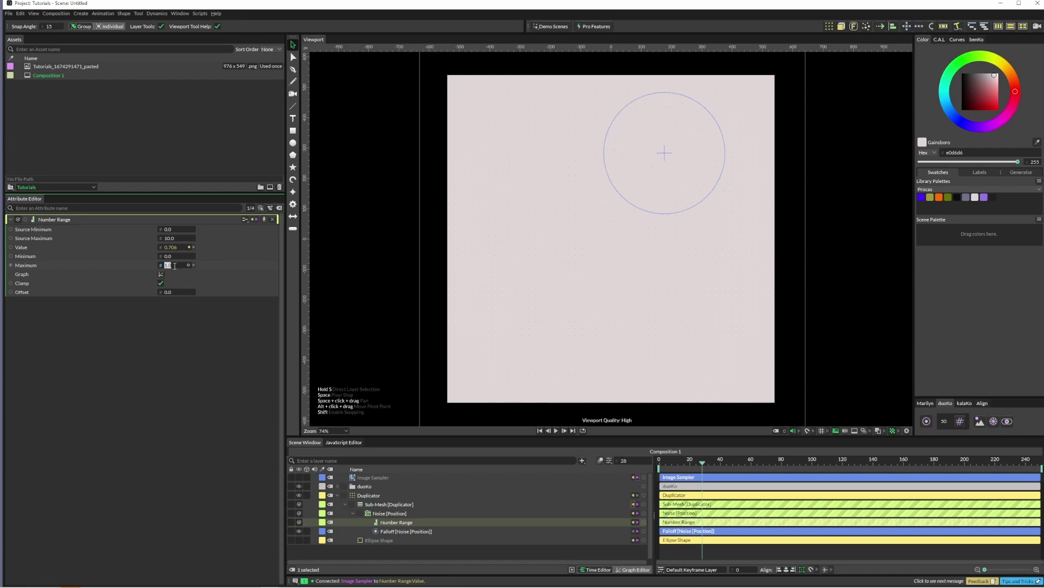
pyautogui.write('10.0')
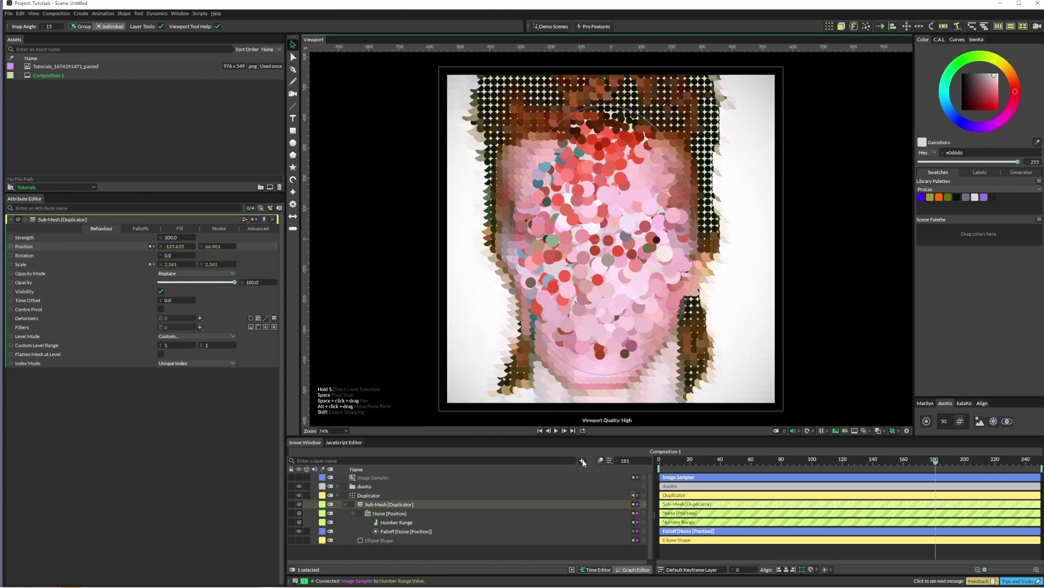
# Step: Add a Behaviour Mixer via the 'beha' search and parent it under the Sub-Mesh
pyautogui.click(583, 461)
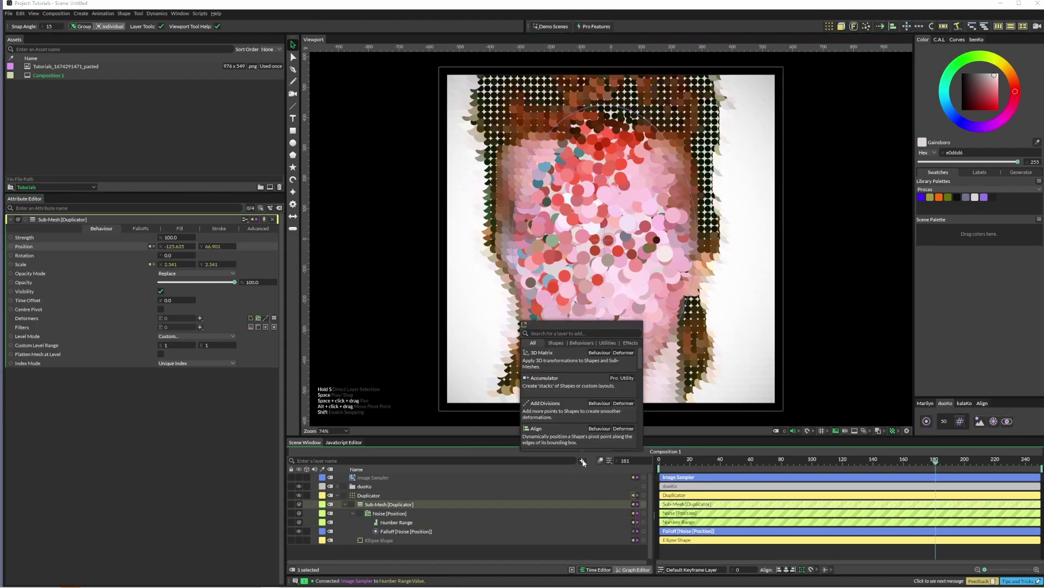
pyautogui.write('behaviou')
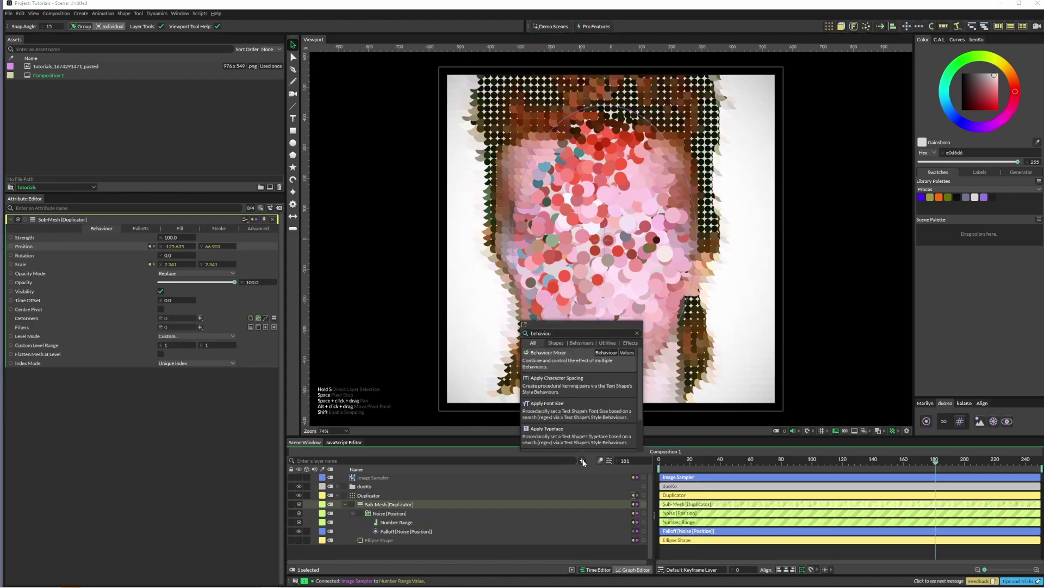
pyautogui.press('Return')
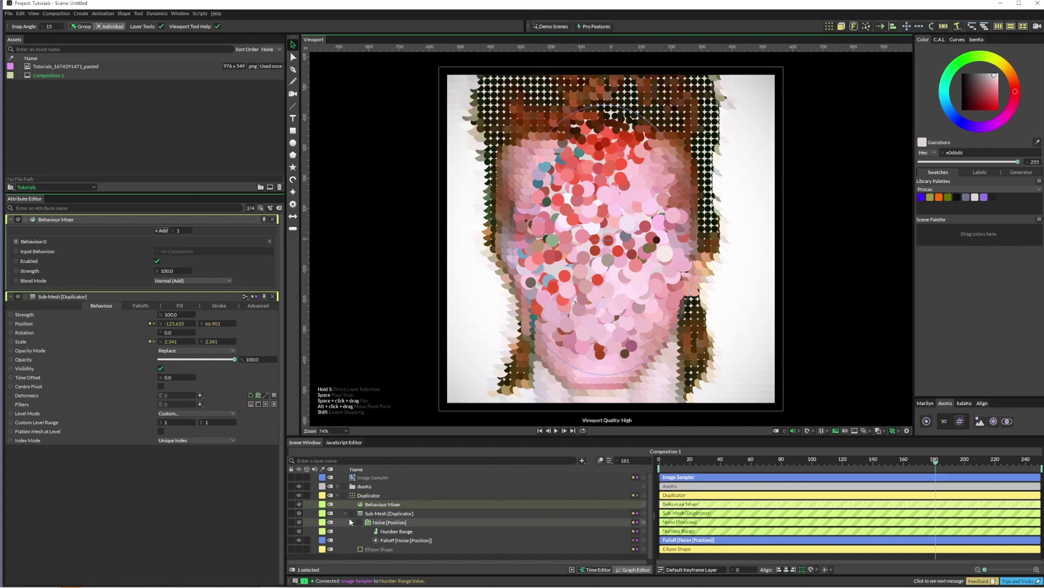
pyautogui.moveTo(377, 504); pyautogui.dragTo(384, 515)
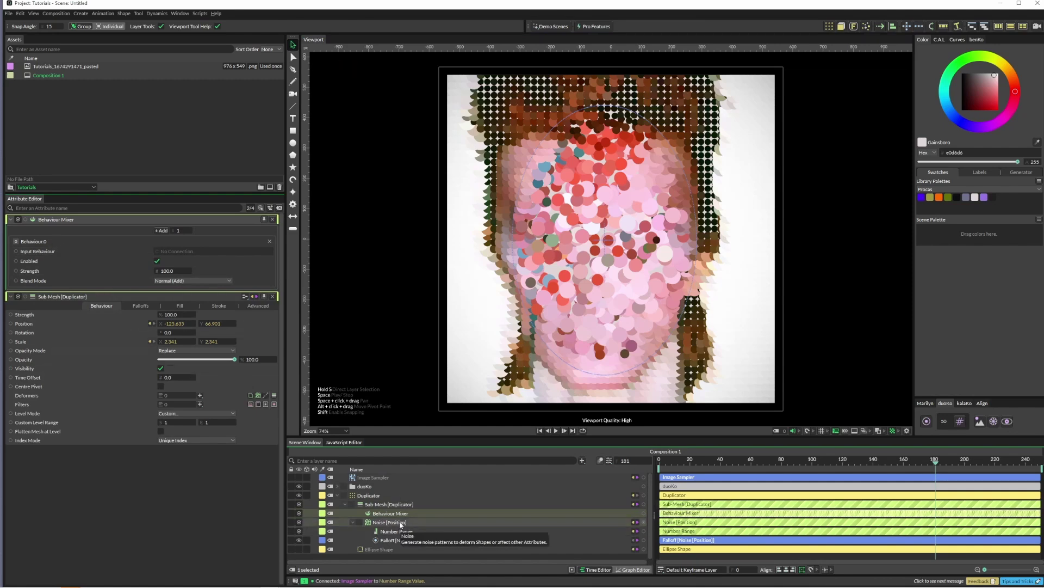
# Step: Feed Noise [Position] into the mixer, drive Sub-Mesh Position from it, and add a second slot
pyautogui.moveTo(400, 524); pyautogui.dragTo(235, 250)
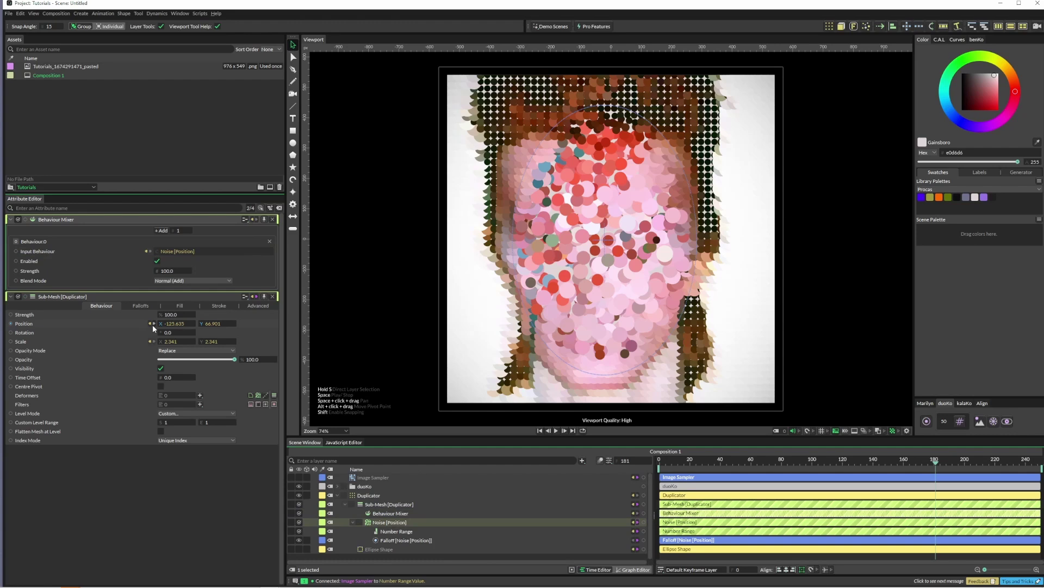
pyautogui.moveTo(24, 220); pyautogui.dragTo(32, 327)
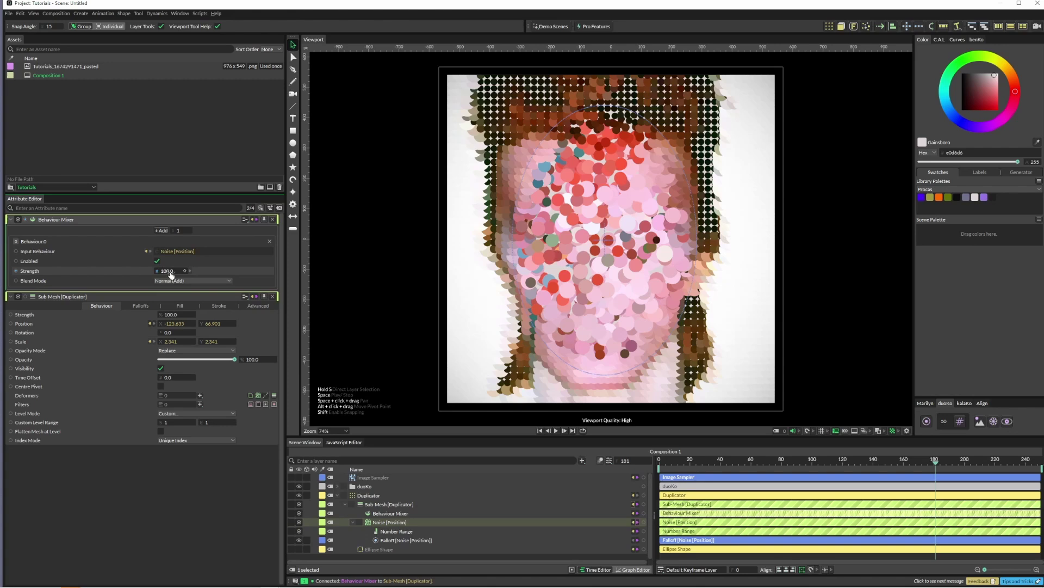
pyautogui.click(163, 231)
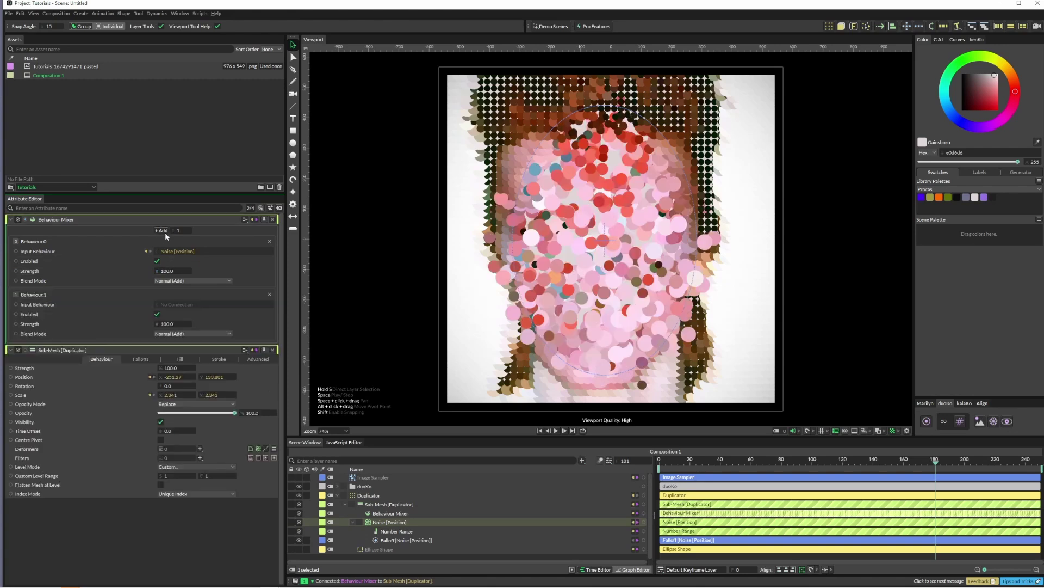
# Step: Add an Oscillator as the Behaviour Mixer's second Input Behaviour
pyautogui.rightClick(139, 305)
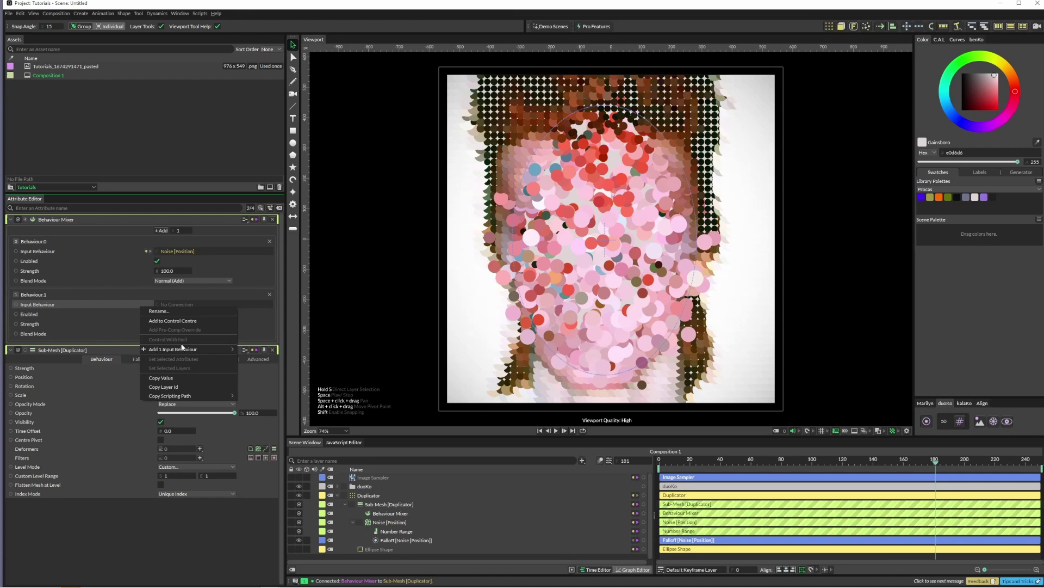
pyautogui.moveTo(185, 348)
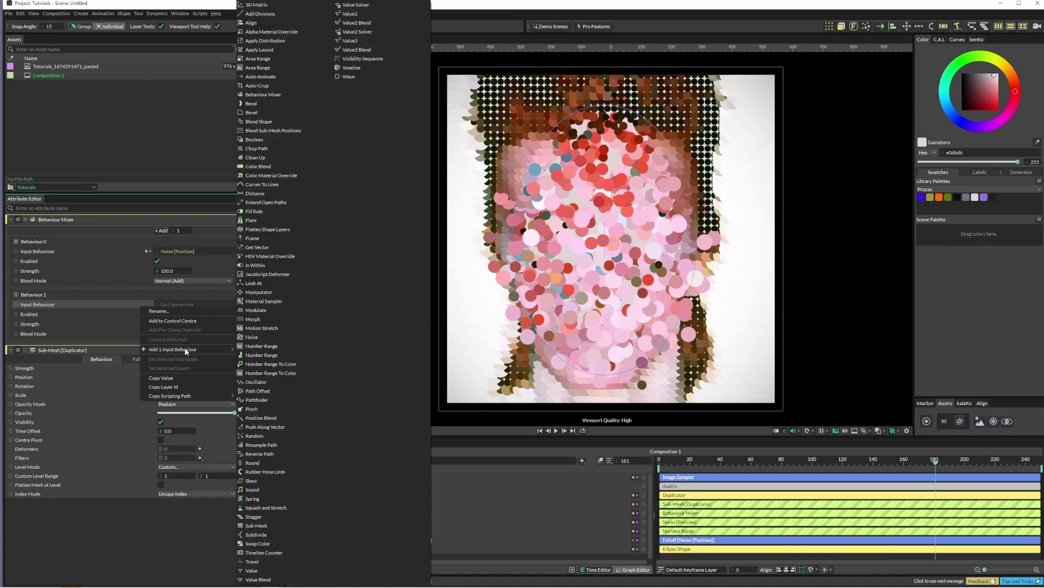
pyautogui.click(302, 380)
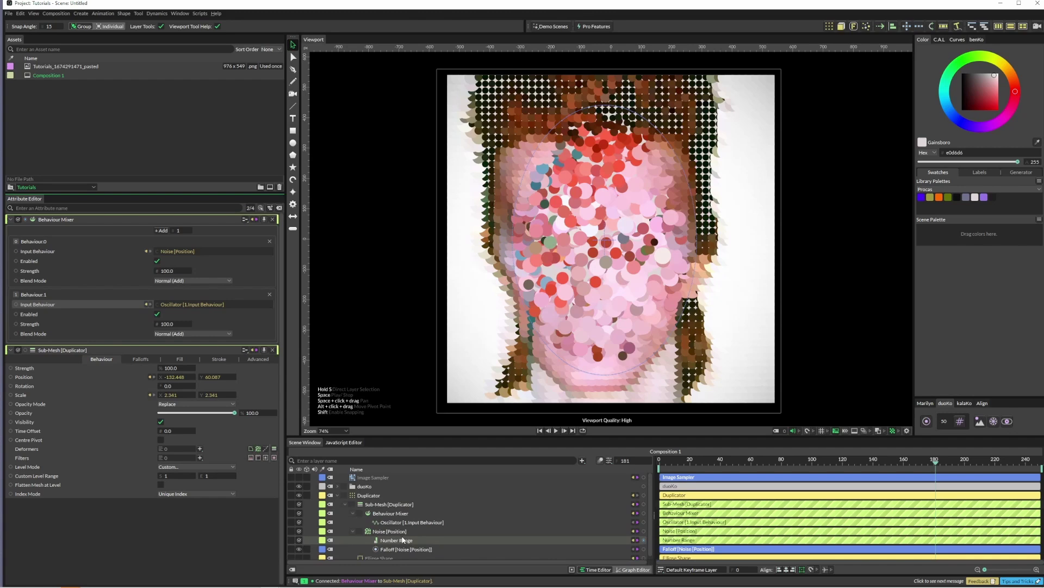
# Step: On the selected Oscillator, set Strength to 211, Stagger to 0.05 and Minimum to -13
pyautogui.click(404, 523)
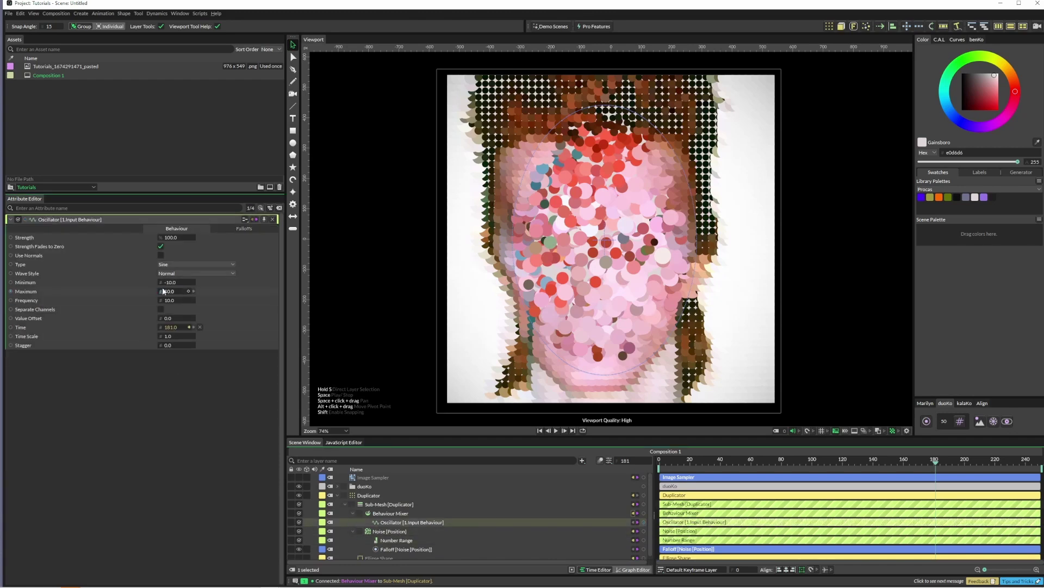
pyautogui.moveTo(172, 240); pyautogui.dragTo(221, 243)
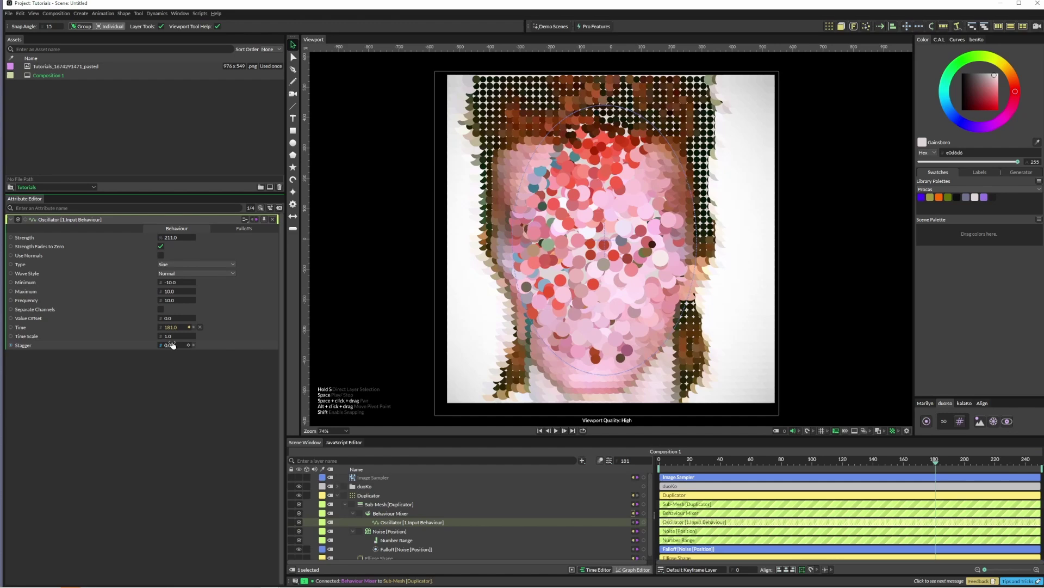
pyautogui.write('0.5')
pyautogui.press('Return')
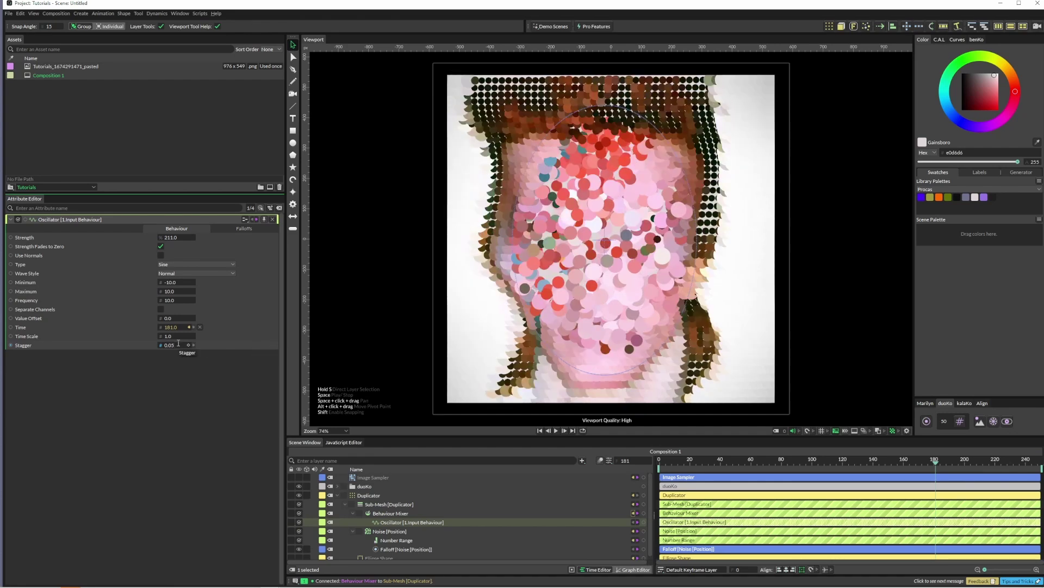
pyautogui.moveTo(176, 281); pyautogui.dragTo(182, 344)
pyautogui.press('space')
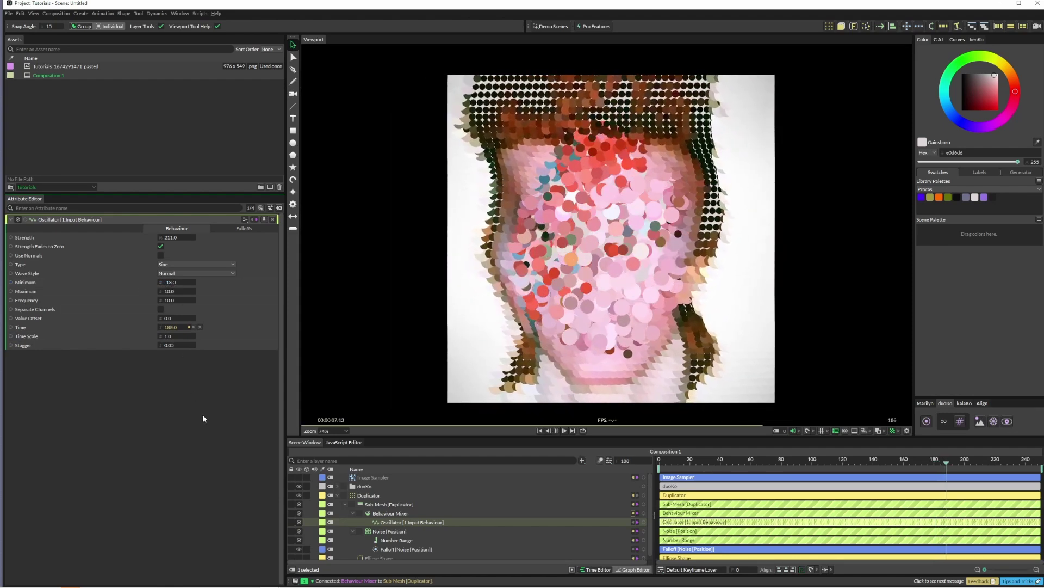